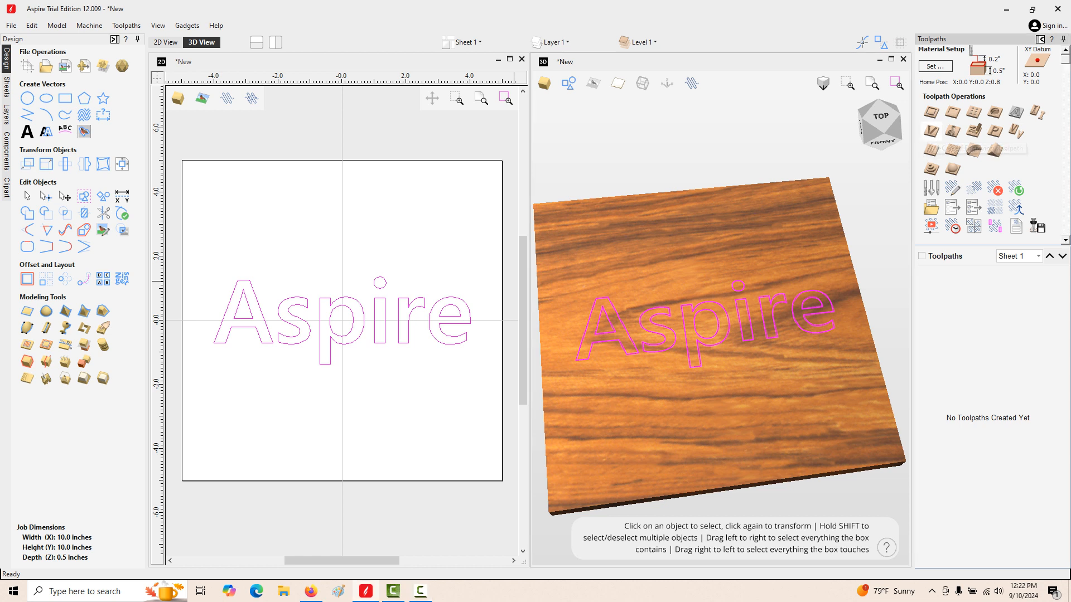
# Step: Calculate a V-Carve toolpath for the Aspire lettering with flat depth off and the V-Bit (60.0° - 1/4") tool
pyautogui.click(931, 131)
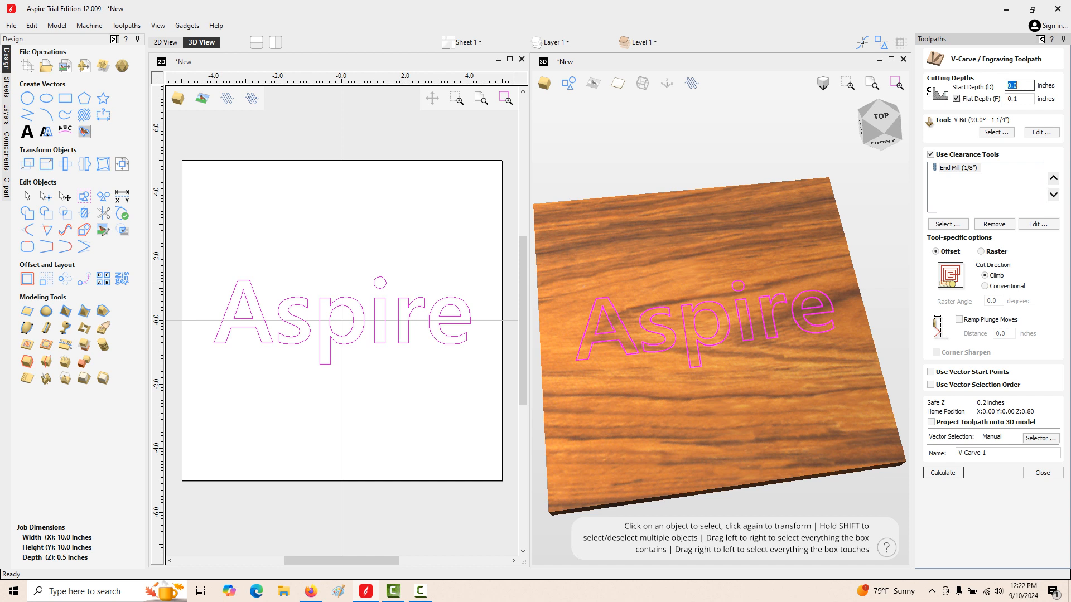
pyautogui.click(957, 99)
pyautogui.click(996, 132)
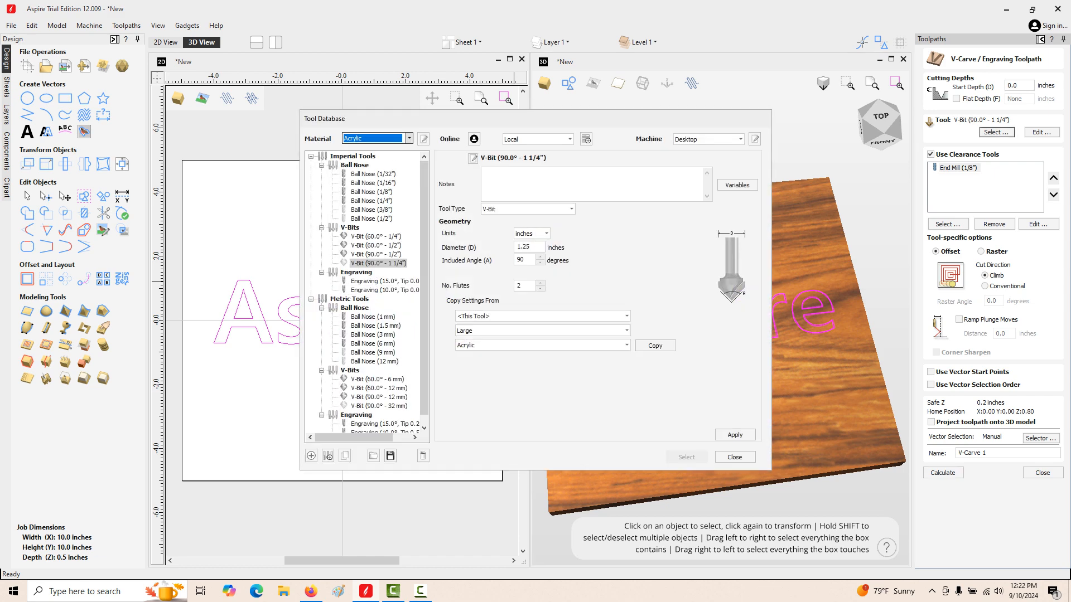
pyautogui.click(376, 236)
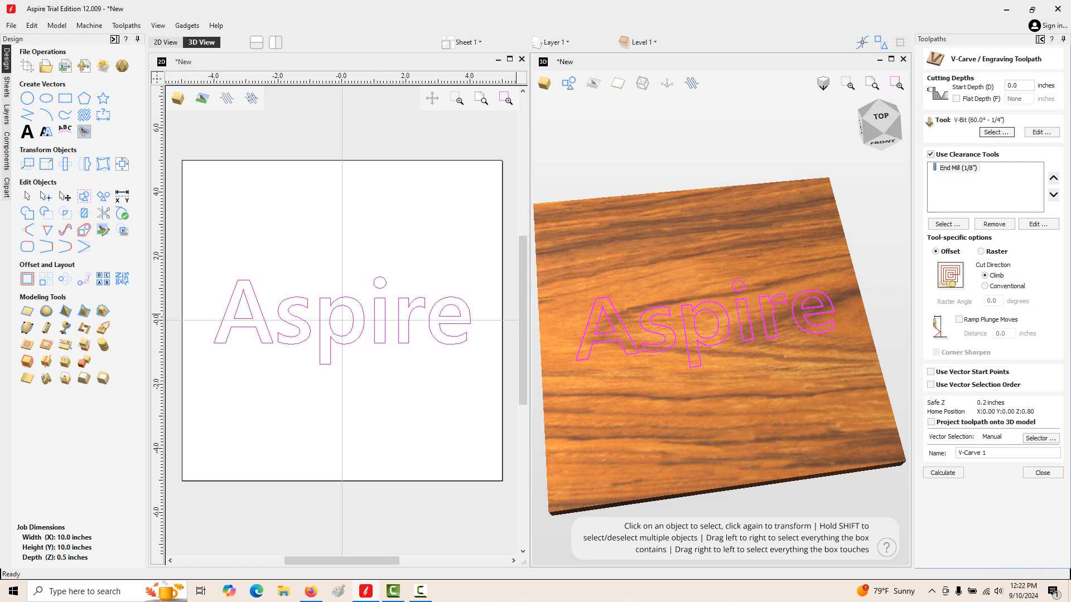
pyautogui.click(943, 472)
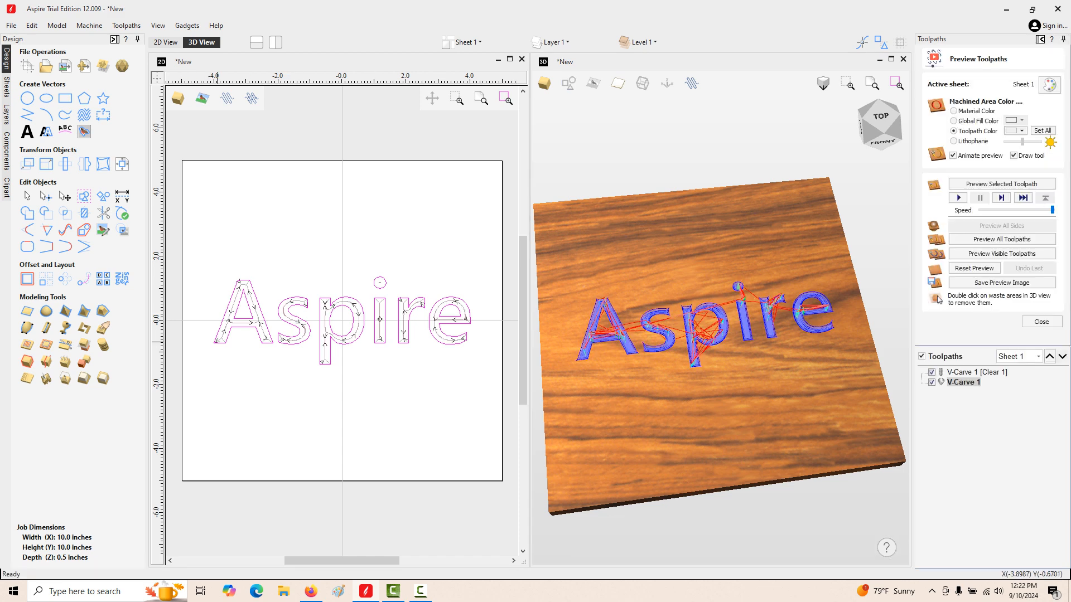
# Step: Preview the V-carved Aspire lettering in 3D and set its toolpath color to light gray
pyautogui.scroll(5, 220, 318)
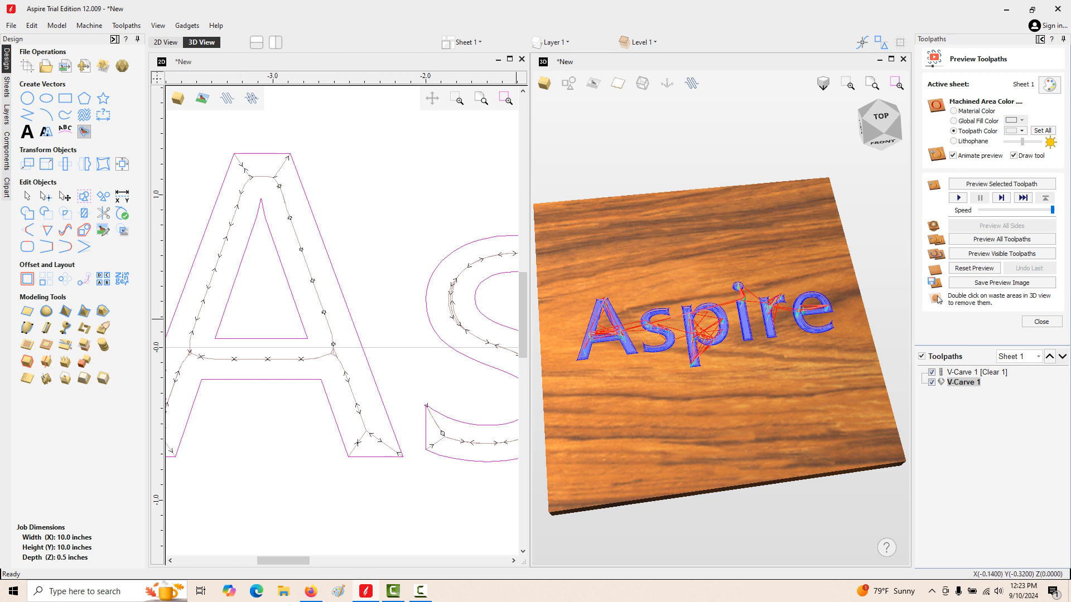
pyautogui.moveTo(701, 365)
pyautogui.mouseDown()
pyautogui.moveTo(714, 385)
pyautogui.moveTo(731, 380)
pyautogui.moveTo(719, 334)
pyautogui.moveTo(764, 329)
pyautogui.moveTo(717, 334)
pyautogui.moveTo(697, 357)
pyautogui.mouseUp()
pyautogui.moveTo(723, 393); pyautogui.dragTo(708, 384)
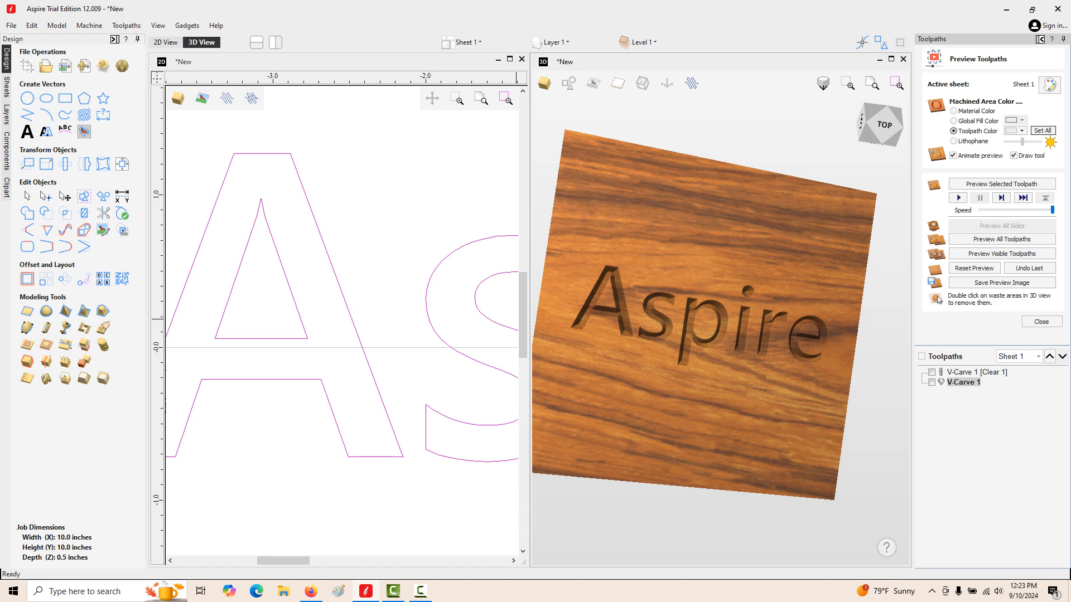
pyautogui.click(1021, 131)
pyautogui.click(1064, 191)
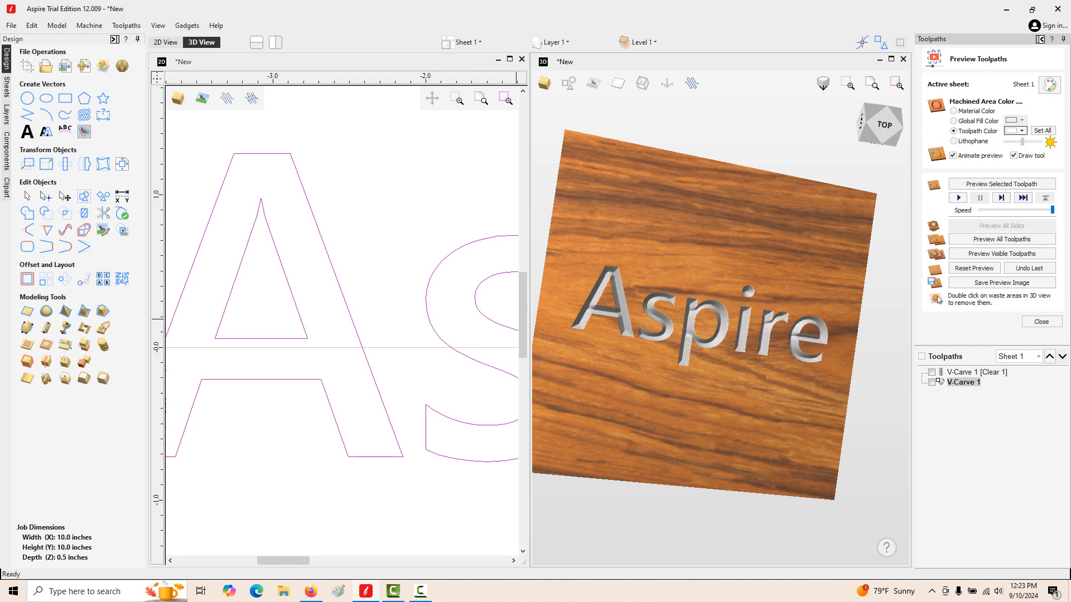
# Step: Examine the carved Aspire lettering in the 3D preview up close and from several angles
pyautogui.moveTo(661, 334); pyautogui.dragTo(725, 334)
pyautogui.scroll(3, 738, 329)
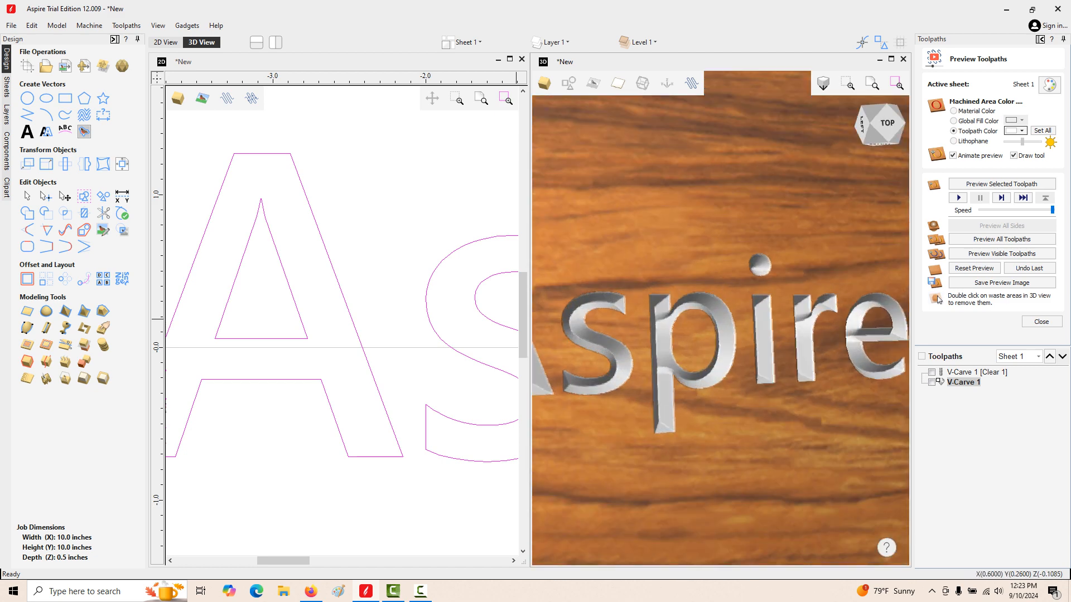
pyautogui.scroll(2, 730, 321)
pyautogui.scroll(-4, 747, 326)
pyautogui.moveTo(780, 328); pyautogui.dragTo(750, 329)
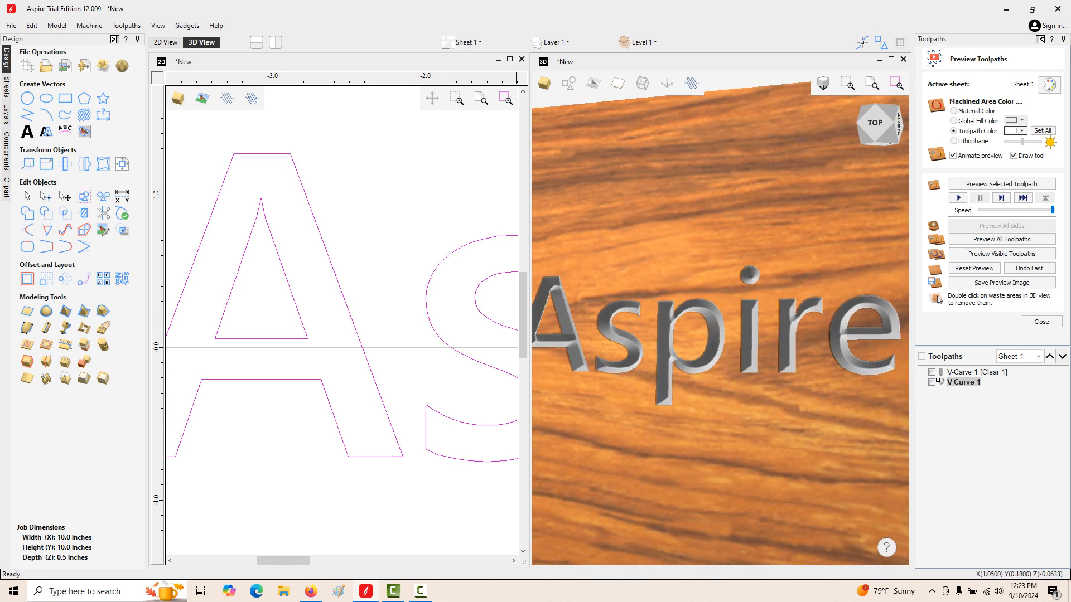
pyautogui.click(410, 184)
pyautogui.scroll(-2, 769, 274)
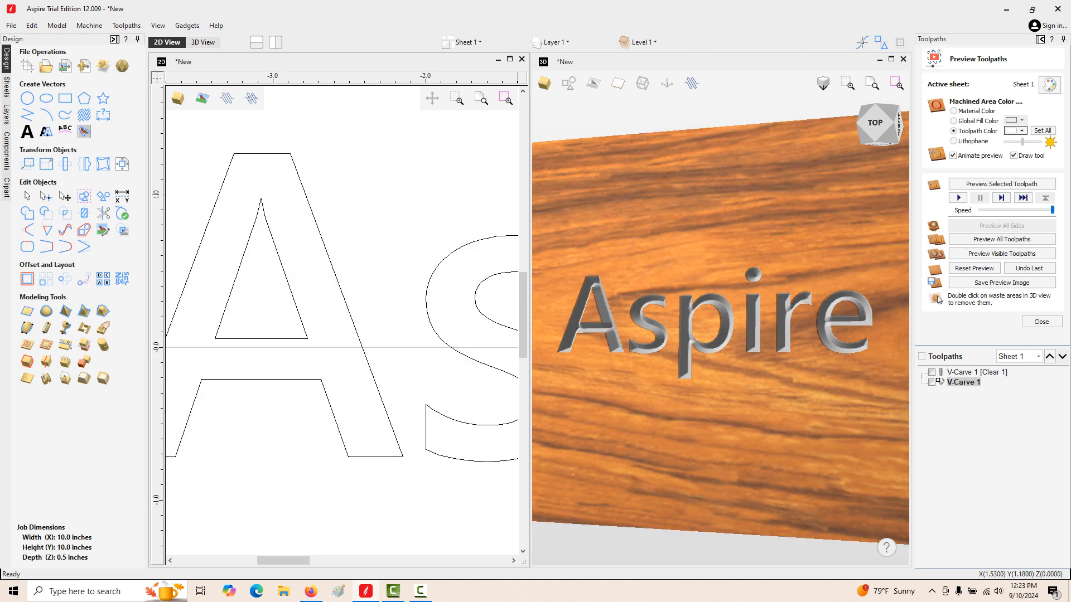
# Step: Create text in a box on the sheet reading "test"
pyautogui.scroll(-3, 417, 221)
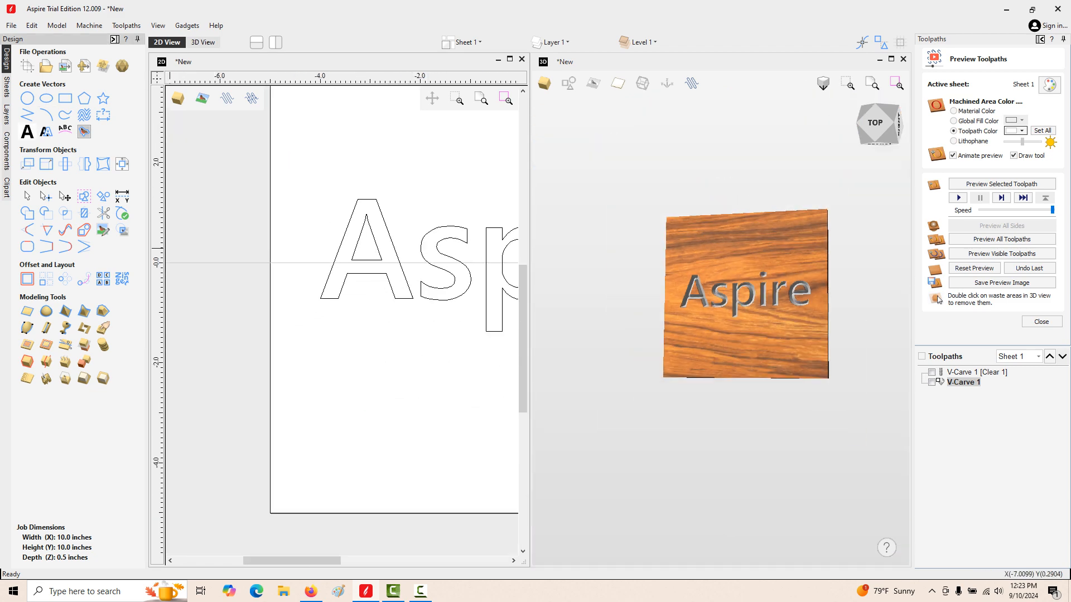
pyautogui.click(28, 131)
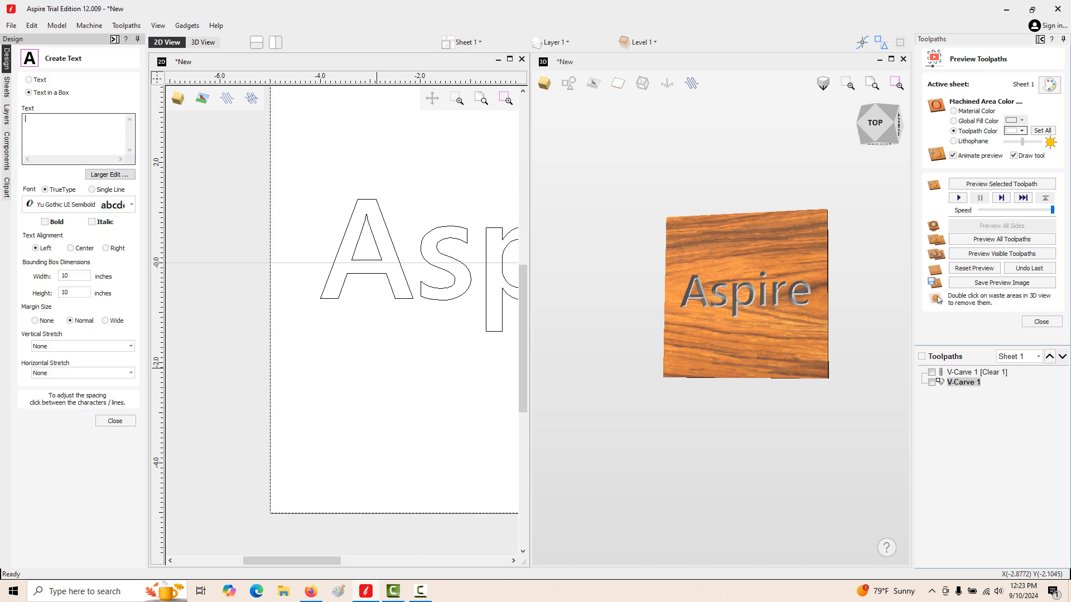
pyautogui.write('te')
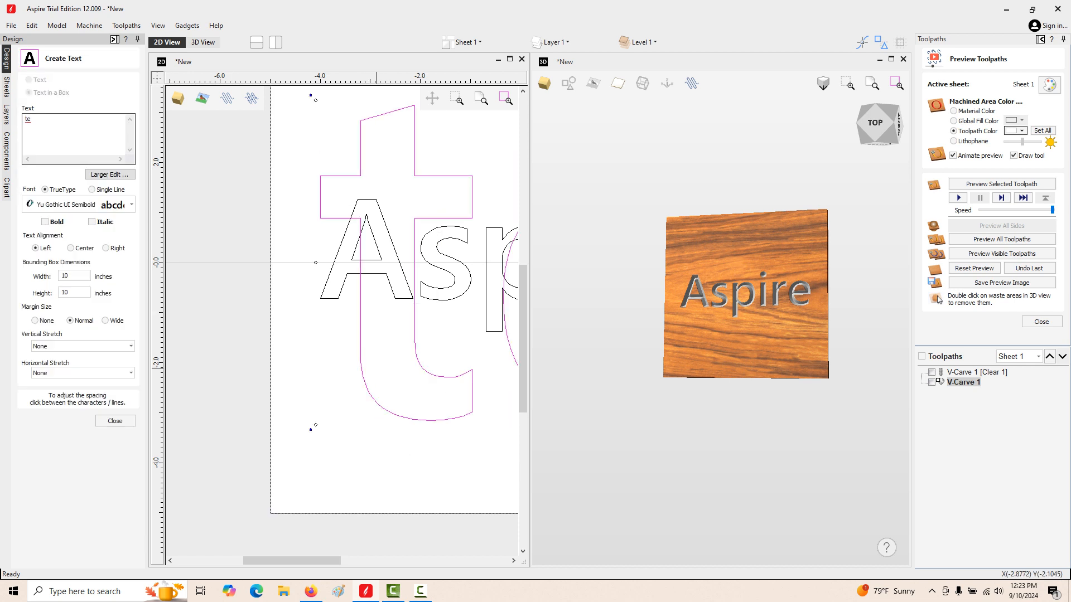
pyautogui.write('st')
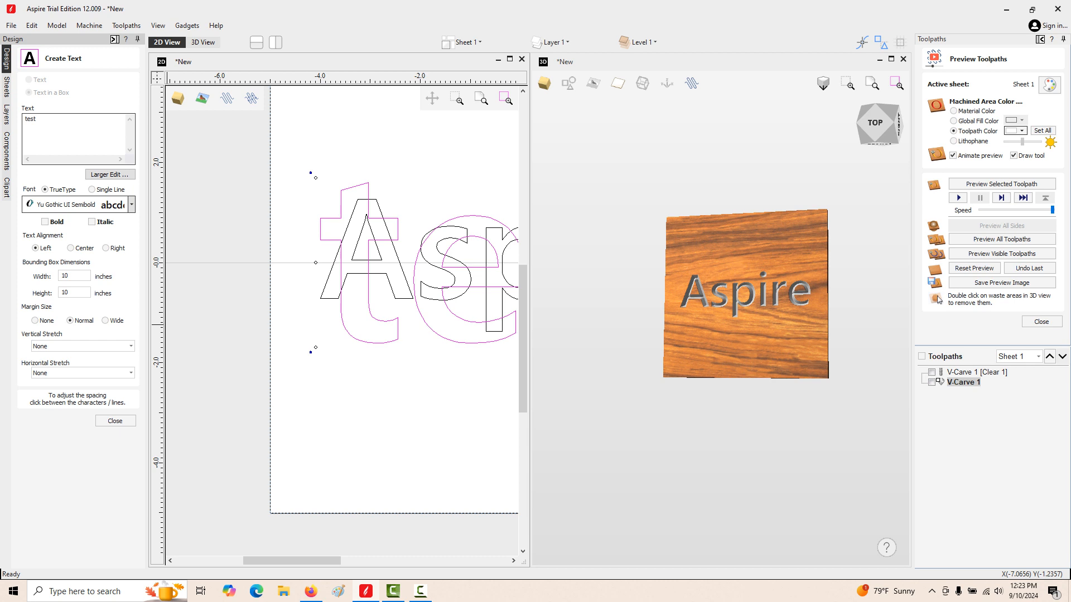
# Step: Set the "test" text's font to Calibri Light
pyautogui.click(131, 205)
pyautogui.scroll(-3, 153, 279)
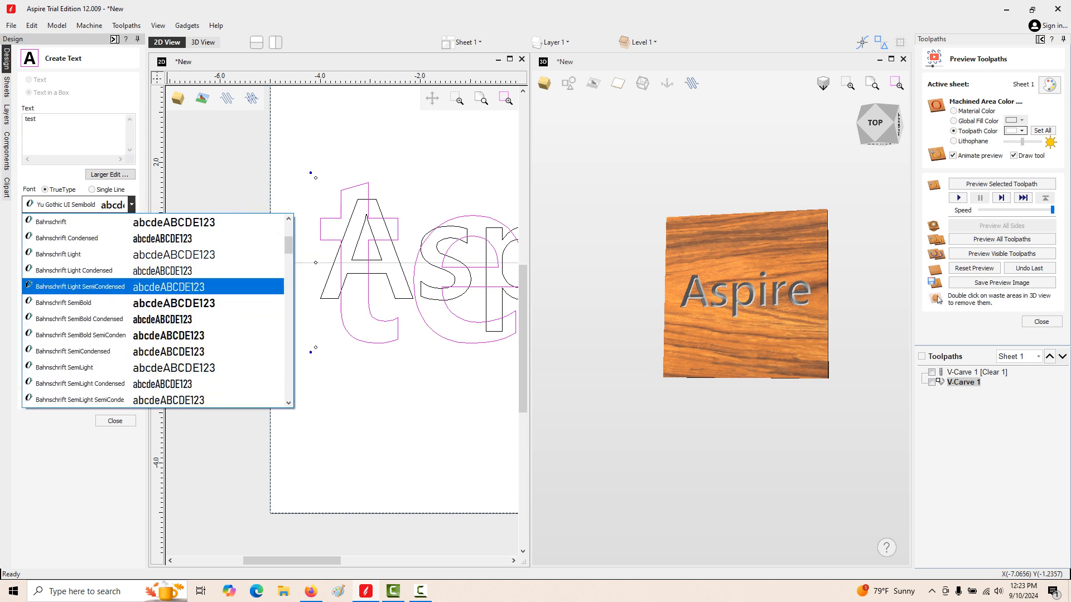
pyautogui.scroll(-2, 153, 271)
pyautogui.click(153, 336)
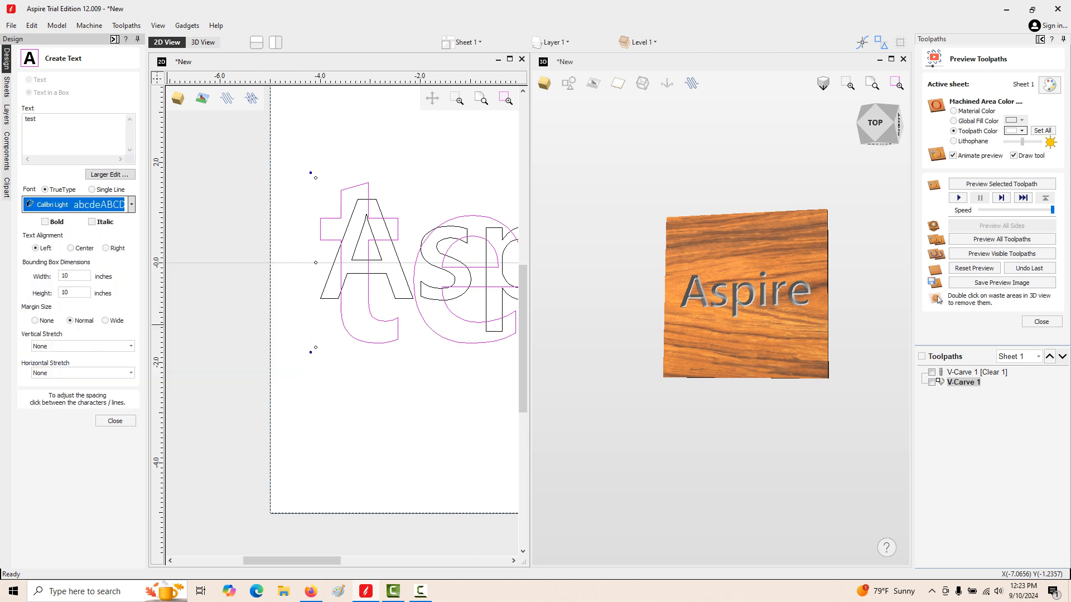
# Step: Move the "test" text below the Aspire lettering
pyautogui.scroll(-3, 486, 267)
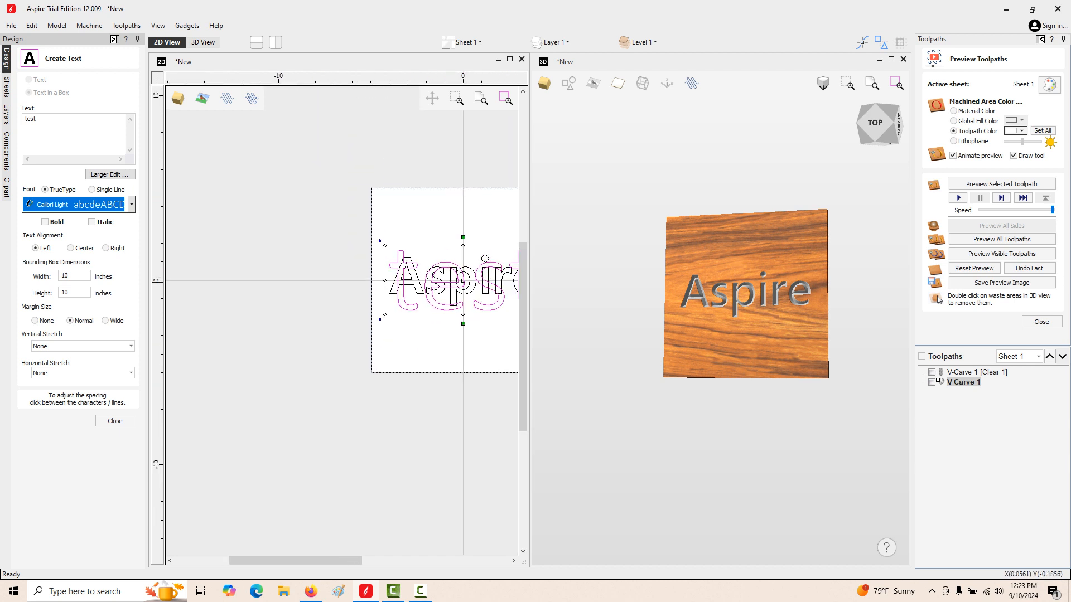
pyautogui.click(464, 284)
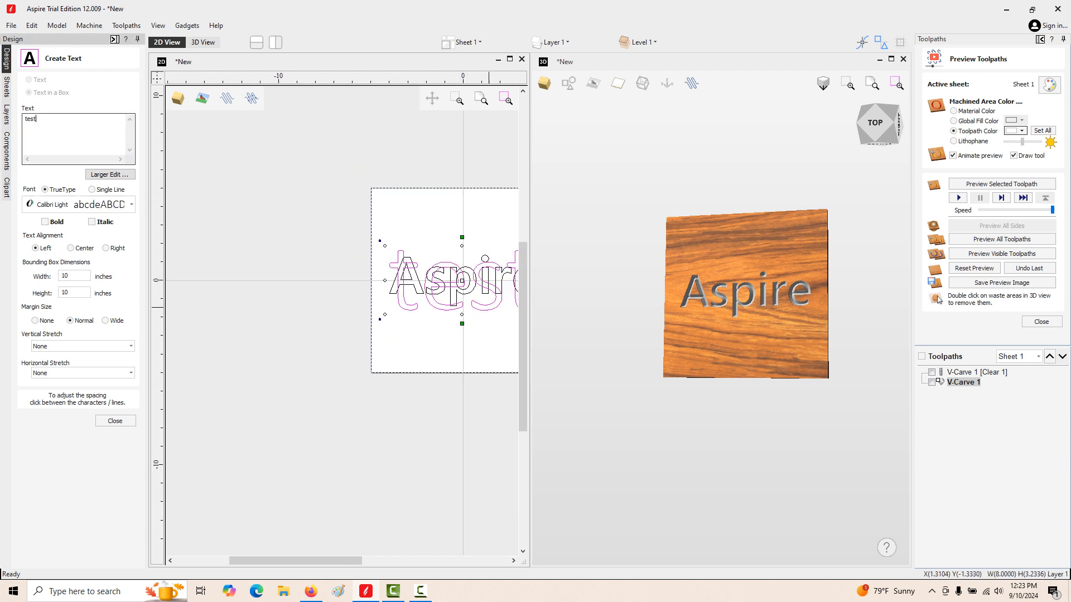
pyautogui.moveTo(409, 311); pyautogui.dragTo(439, 373)
# Step: Change the "test" text's font to Gabriola
pyautogui.click(78, 204)
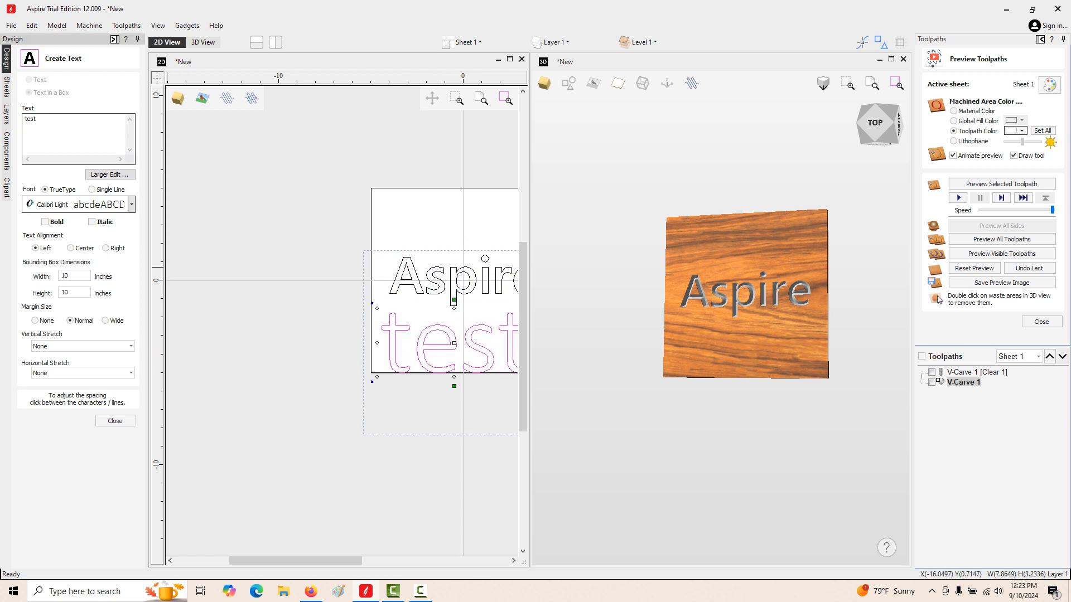
pyautogui.scroll(-8, 158, 310)
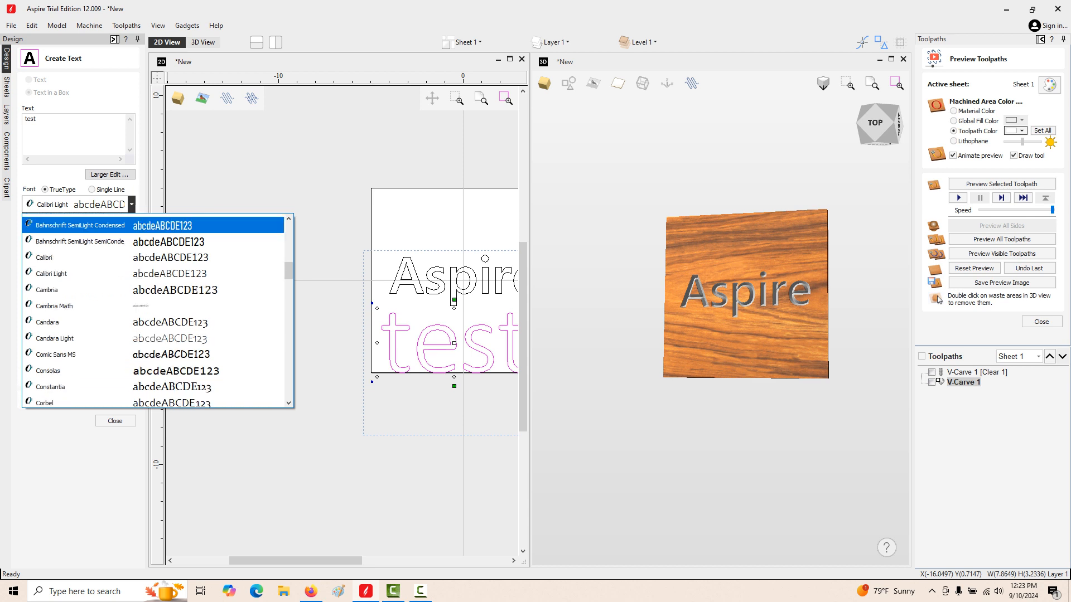
pyautogui.click(47, 303)
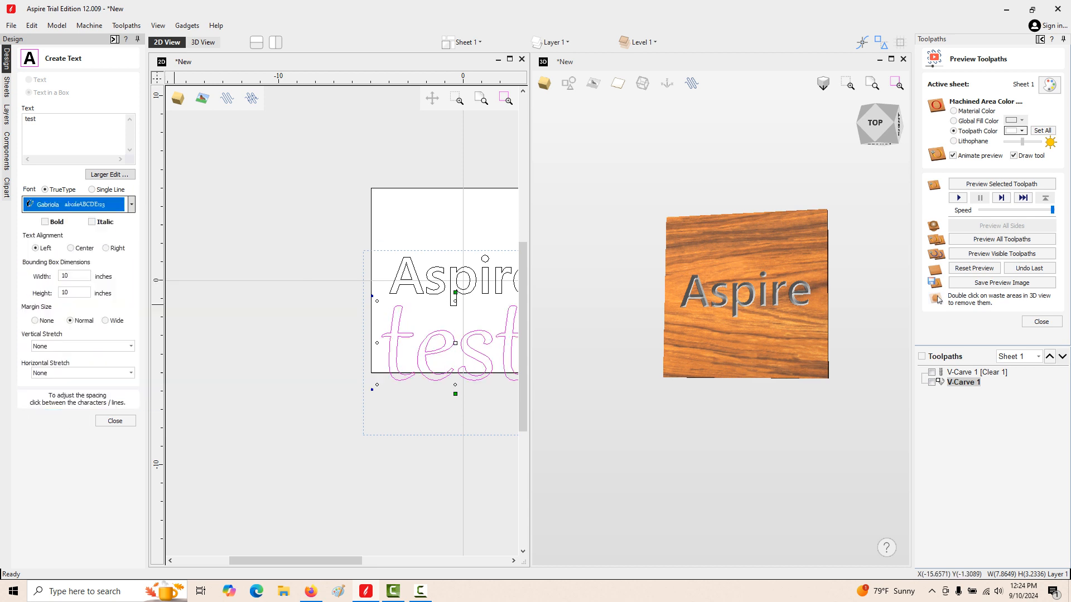
pyautogui.click(453, 417)
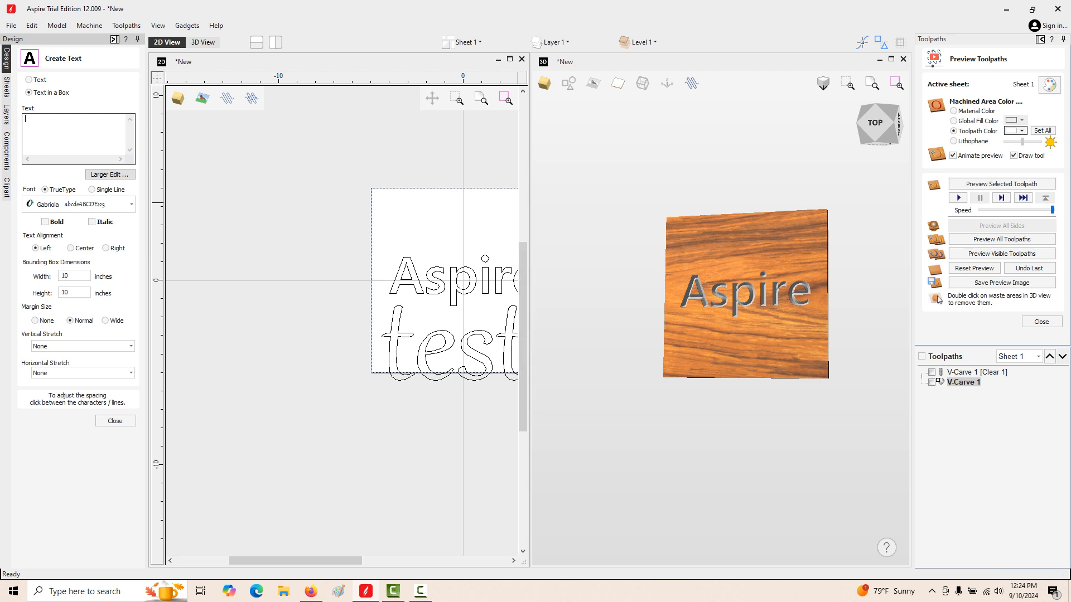
# Step: Scale the "test" text down to a bounding box about 2.45 inches wide and place it inside the sheet beneath the end of "Aspire"
pyautogui.moveTo(529, 204); pyautogui.dragTo(608, 204)
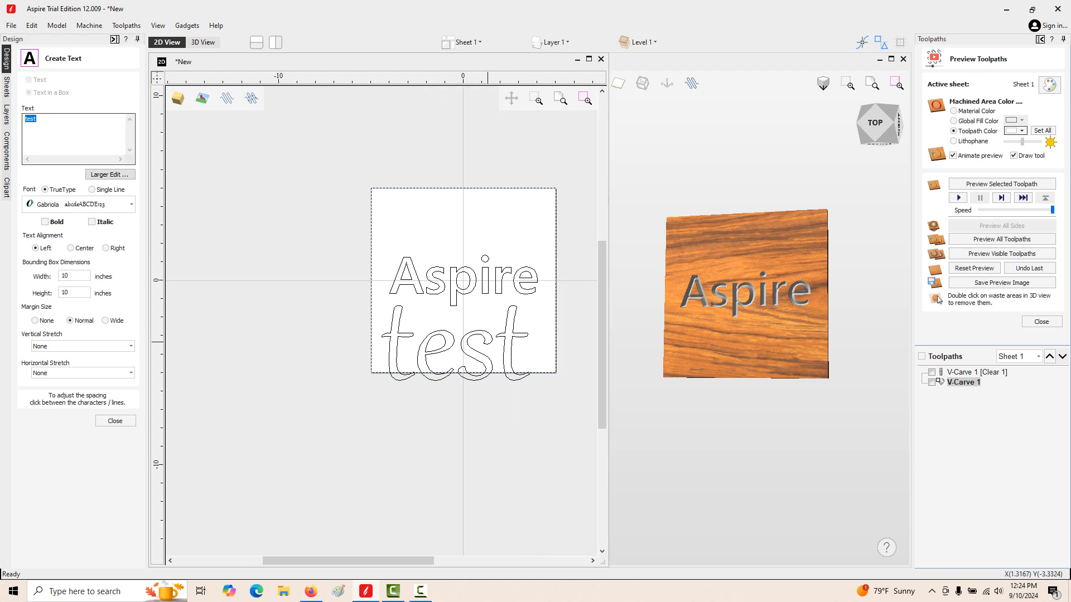
pyautogui.click(454, 299)
pyautogui.moveTo(534, 301); pyautogui.dragTo(427, 351)
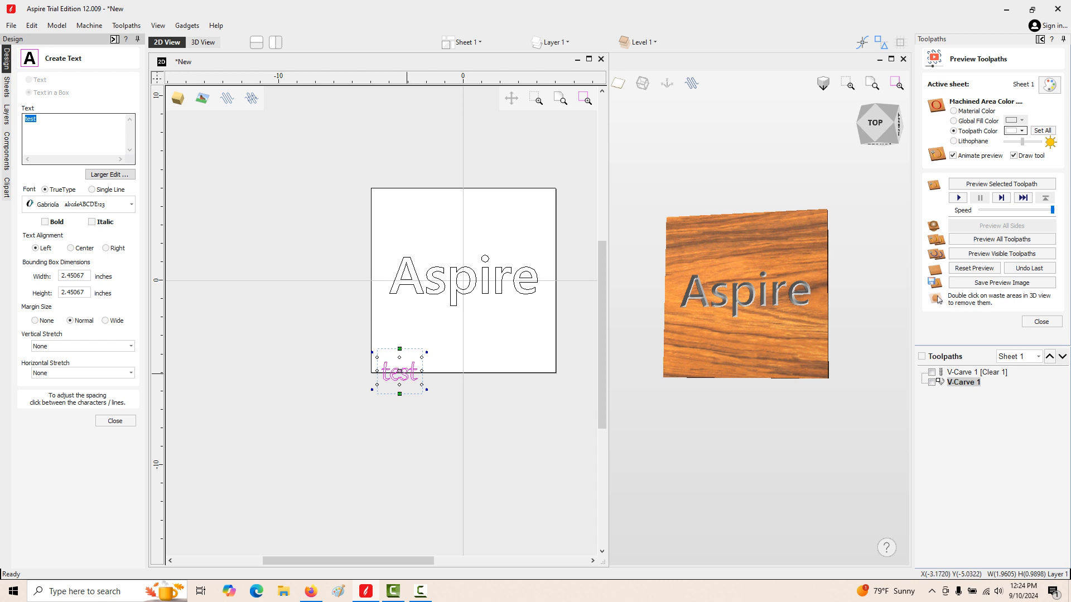
pyautogui.moveTo(405, 374); pyautogui.dragTo(502, 323)
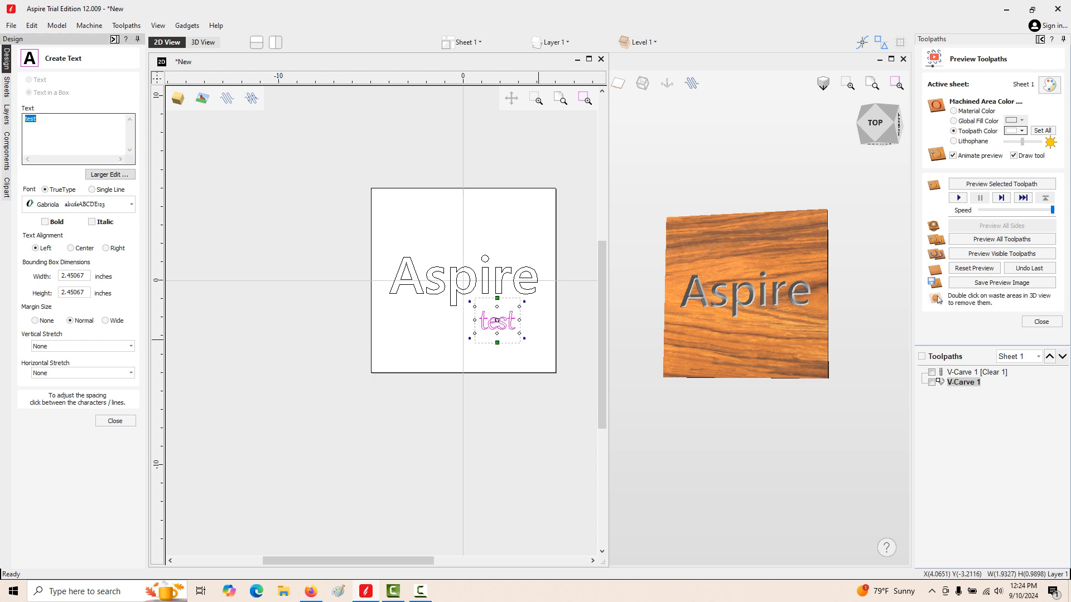
pyautogui.click(446, 362)
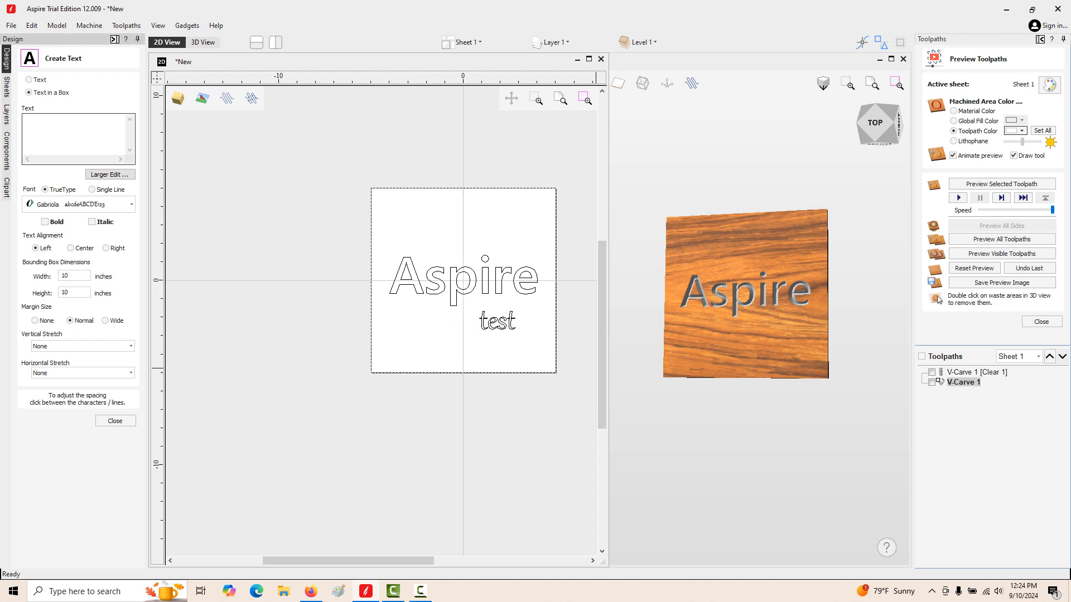
# Step: Recalculate the V-Carve 1 toolpath with the "test" text included and preview all toolpaths in 3D
pyautogui.doubleClick(970, 372)
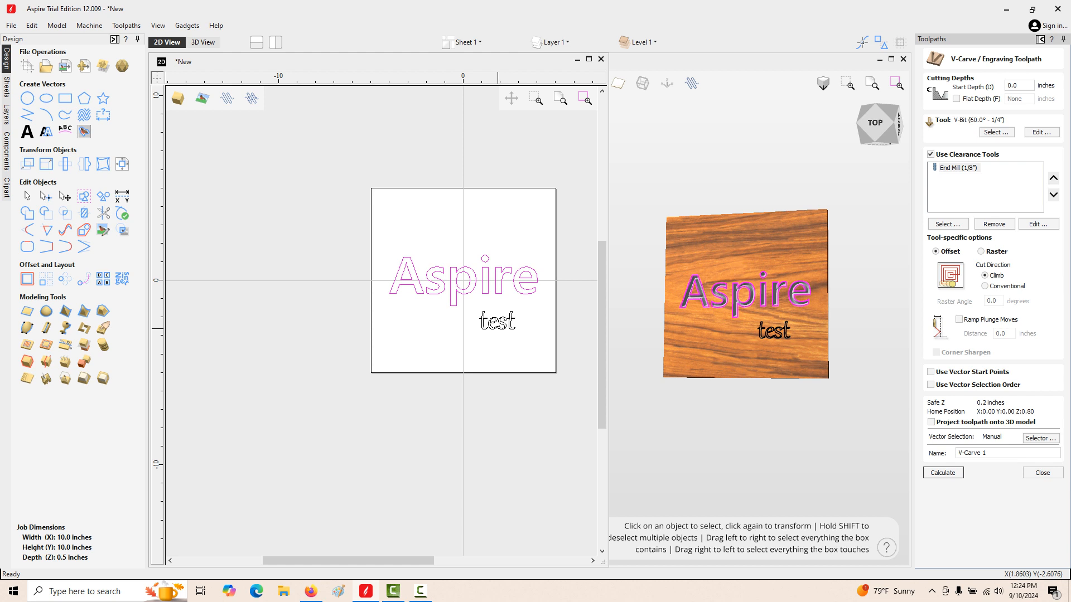
pyautogui.keyDown('shift'); pyautogui.click(498, 329); pyautogui.keyUp('shift')
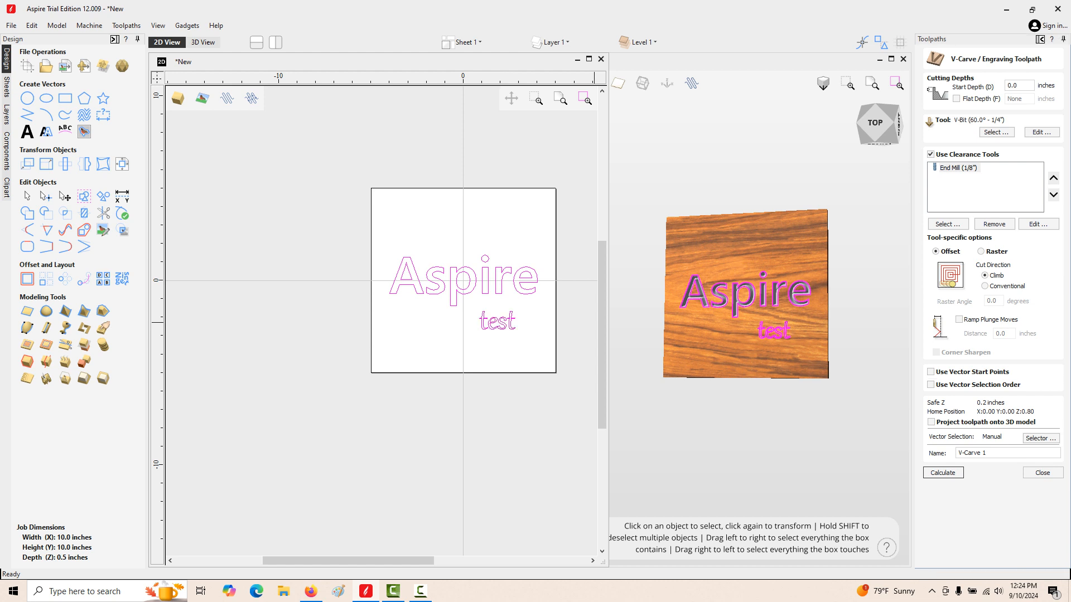
pyautogui.click(942, 473)
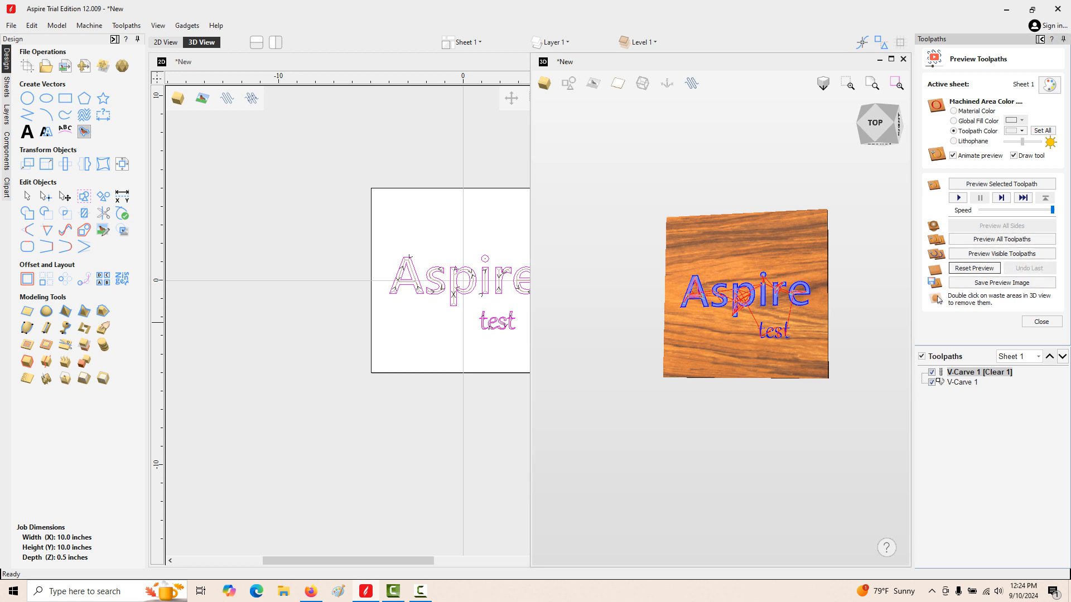
pyautogui.click(1002, 239)
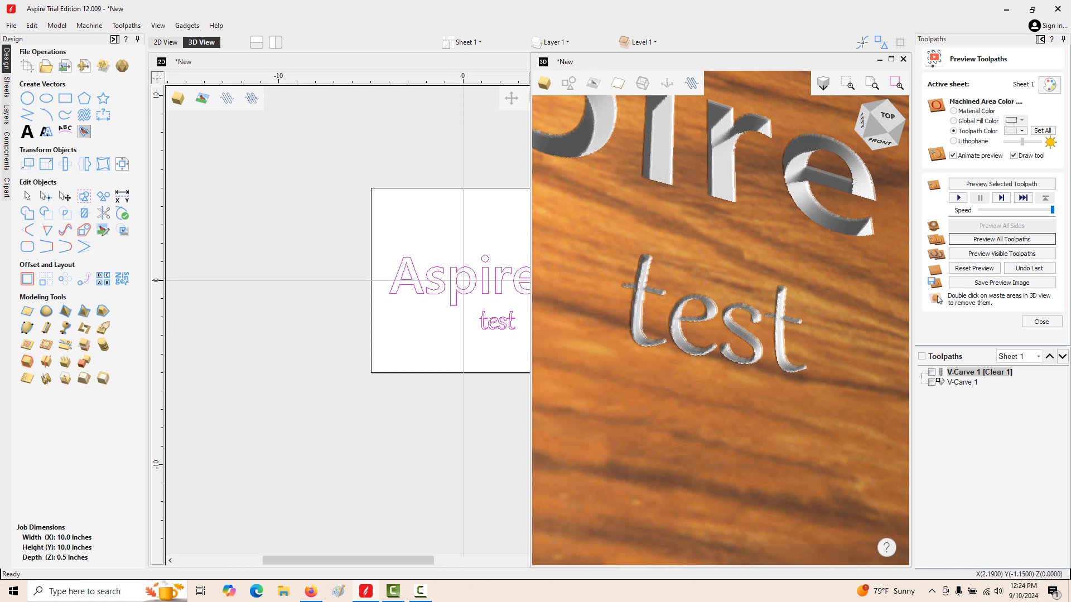
pyautogui.scroll(-5, 739, 258)
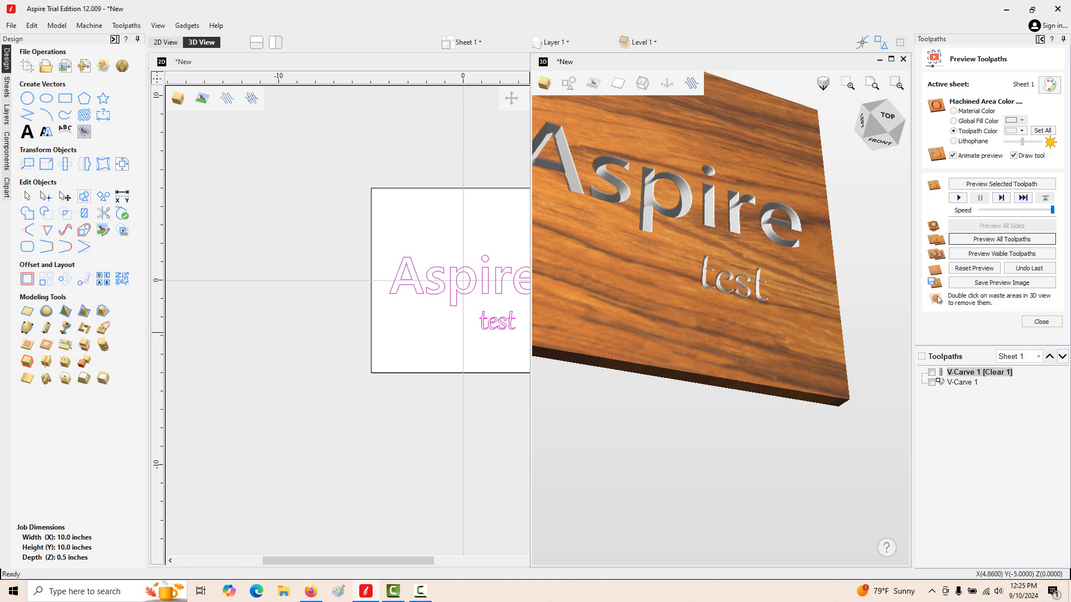
# Step: Reset the 3D toolpath preview to the uncut material
pyautogui.doubleClick(962, 382)
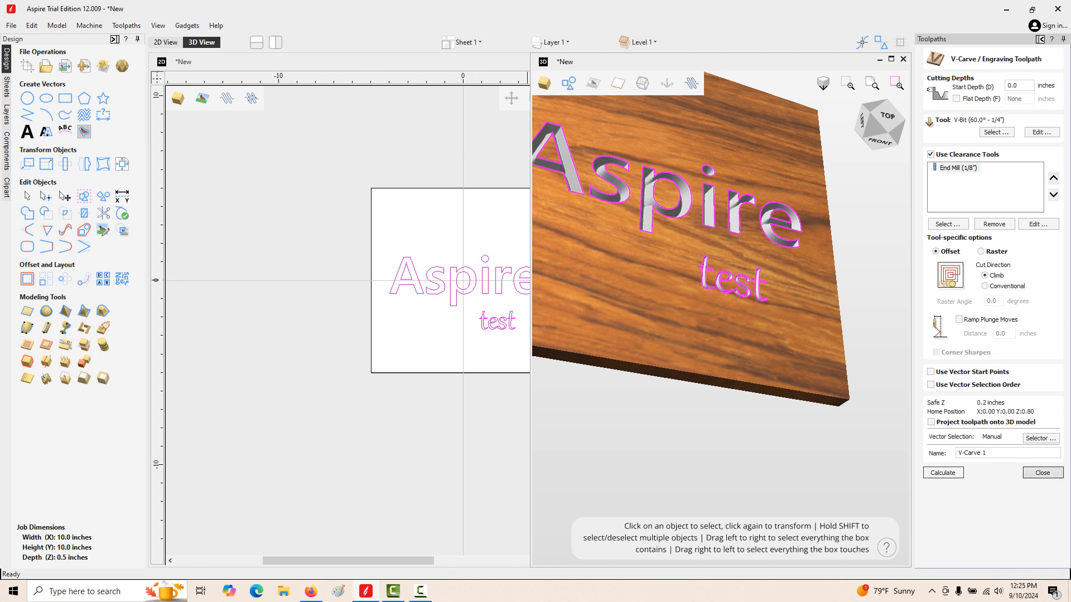
pyautogui.click(1042, 472)
pyautogui.click(930, 226)
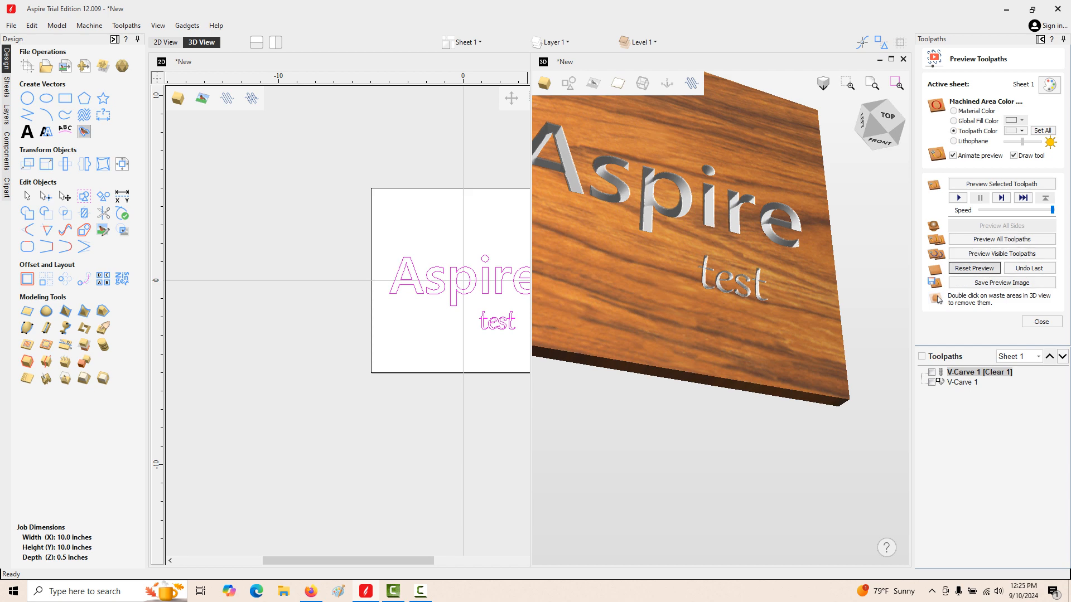
pyautogui.click(974, 268)
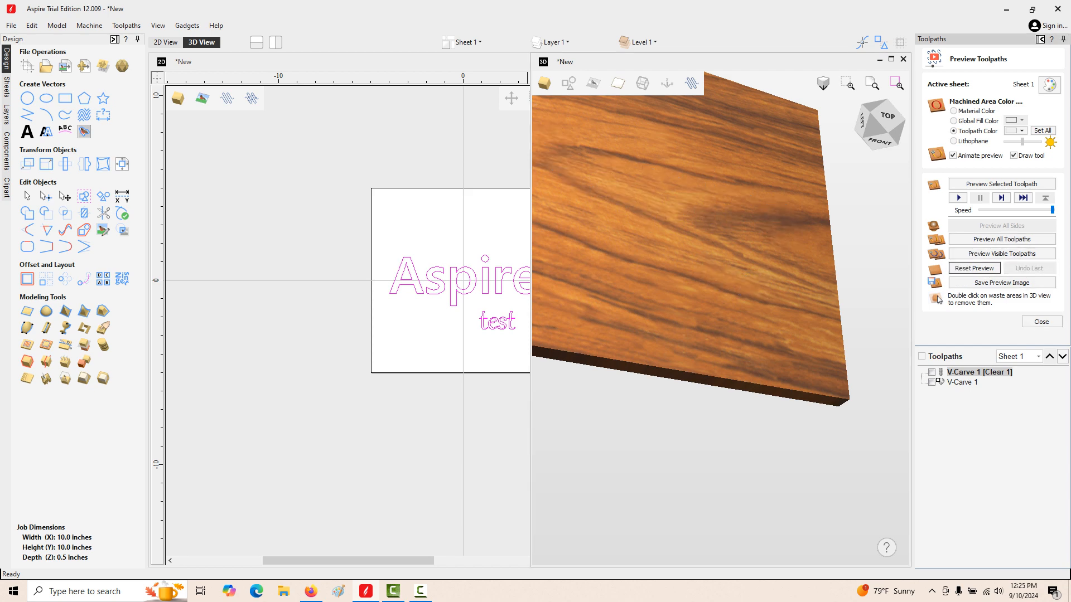
# Step: Set the V-Carve 1 toolpath's flat depth to 0.05 inches and recalculate it
pyautogui.click(1041, 322)
pyautogui.doubleClick(965, 92)
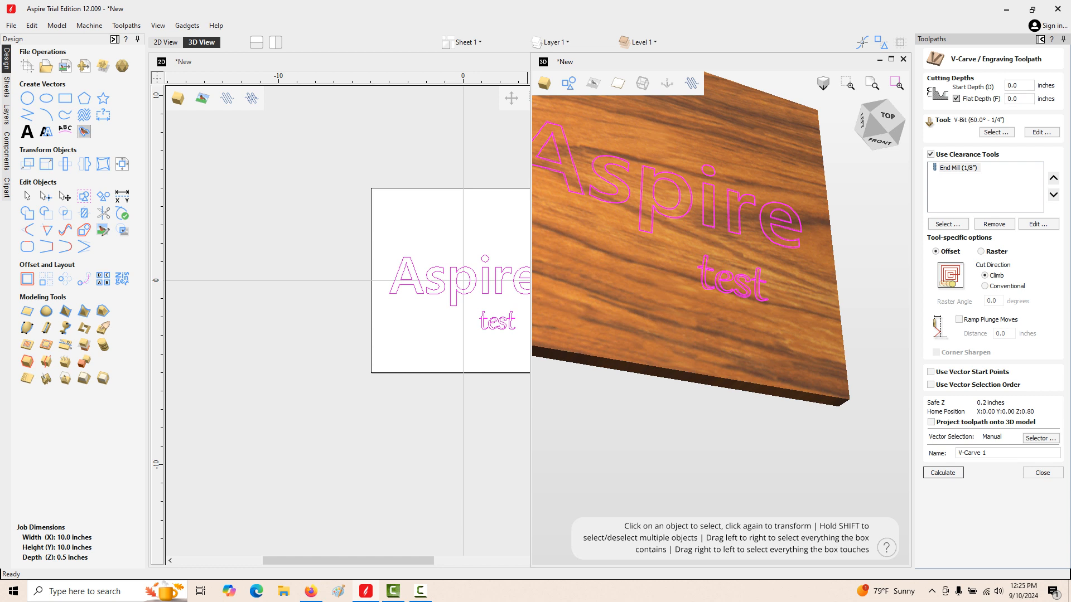
pyautogui.doubleClick(1012, 99)
pyautogui.write('.')
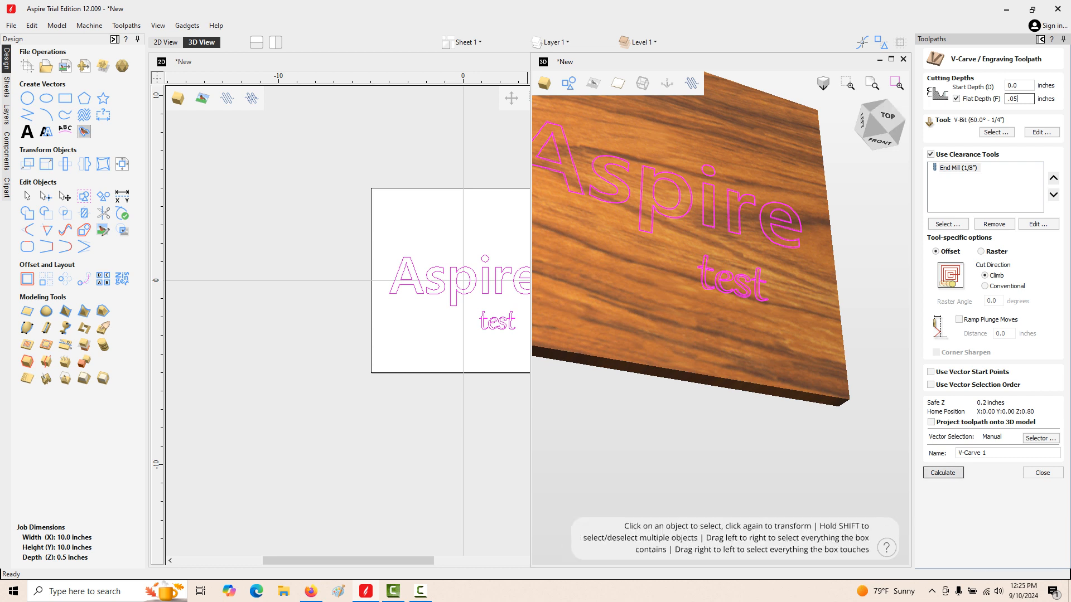
pyautogui.click(942, 473)
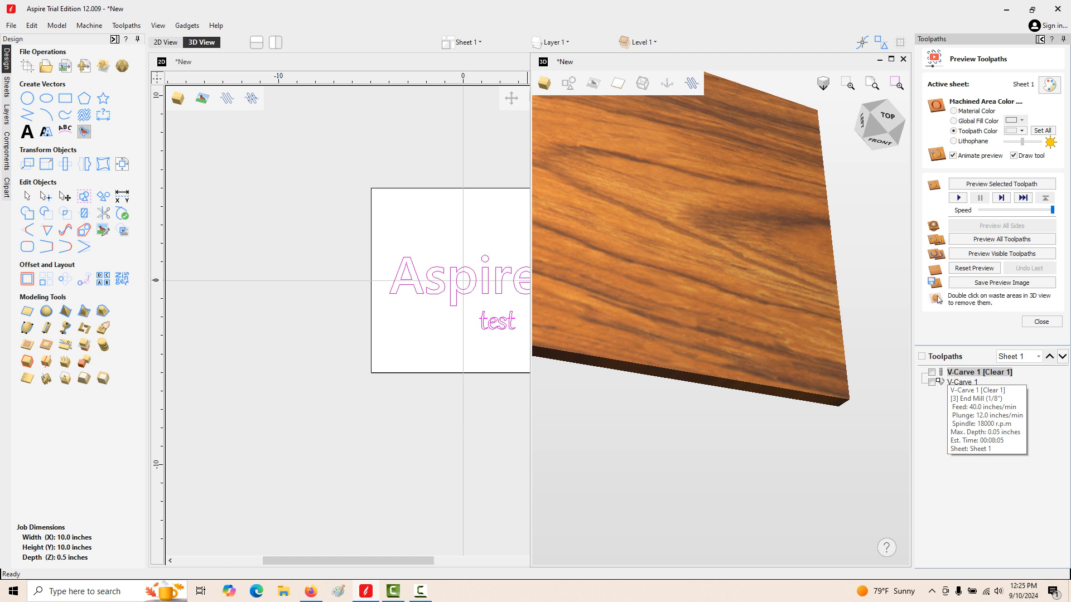
# Step: Preview only the V-Carve 1 clearance toolpath, set its machined area color to white, and inspect the cleared lettering up close
pyautogui.click(931, 372)
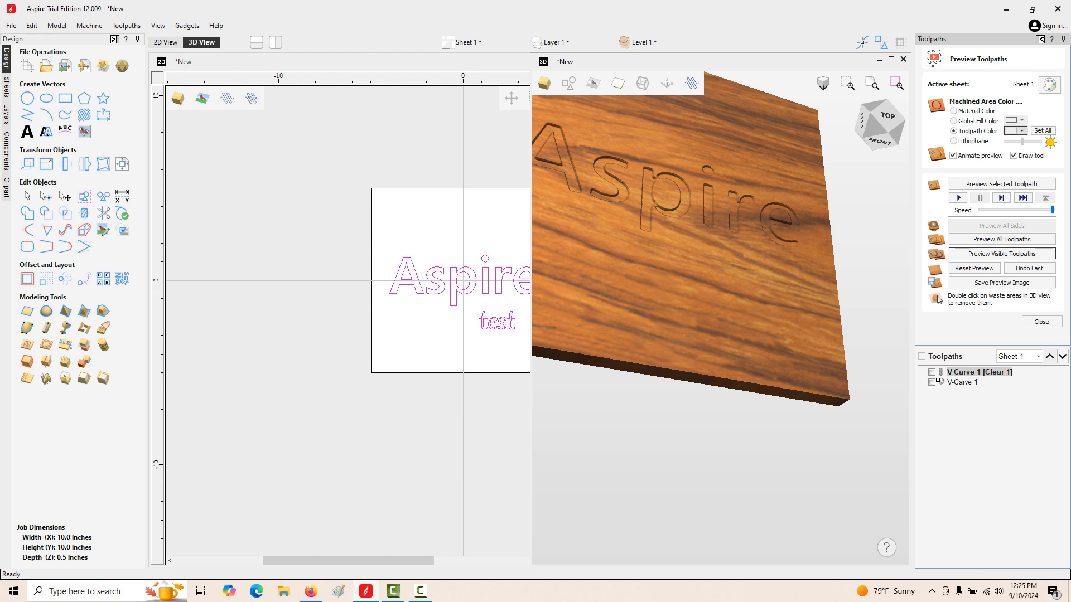
pyautogui.click(1021, 131)
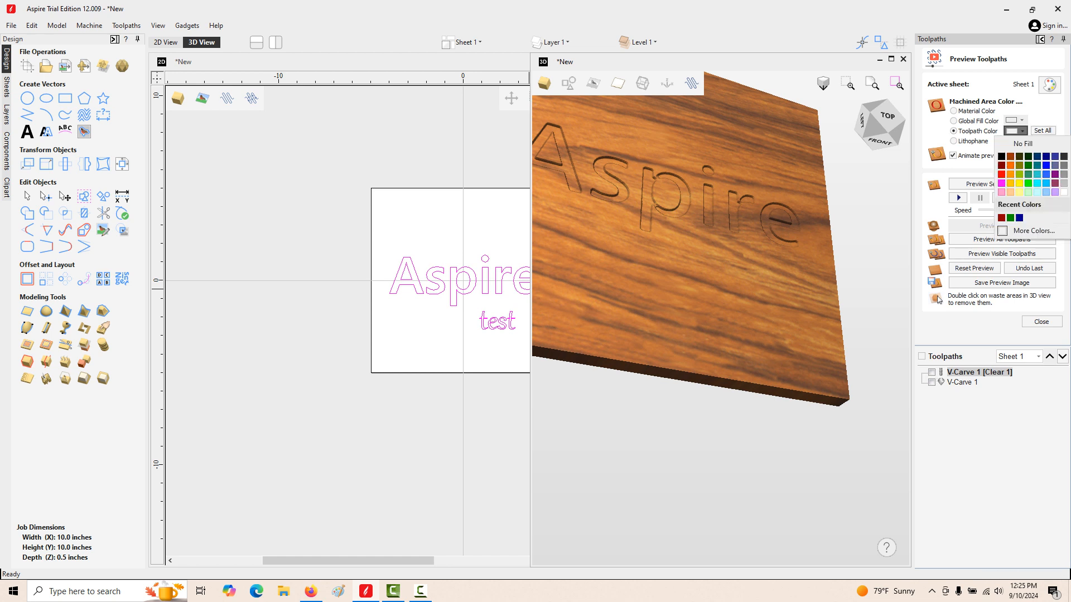
pyautogui.click(1064, 192)
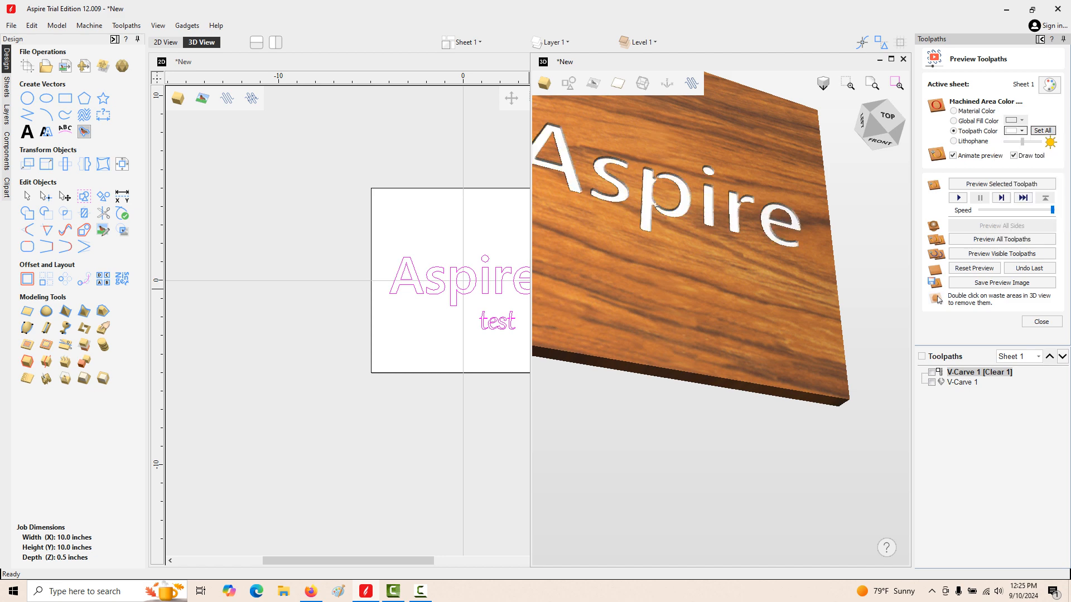
pyautogui.click(1042, 131)
pyautogui.moveTo(692, 143); pyautogui.dragTo(729, 176)
pyautogui.scroll(5, 727, 189)
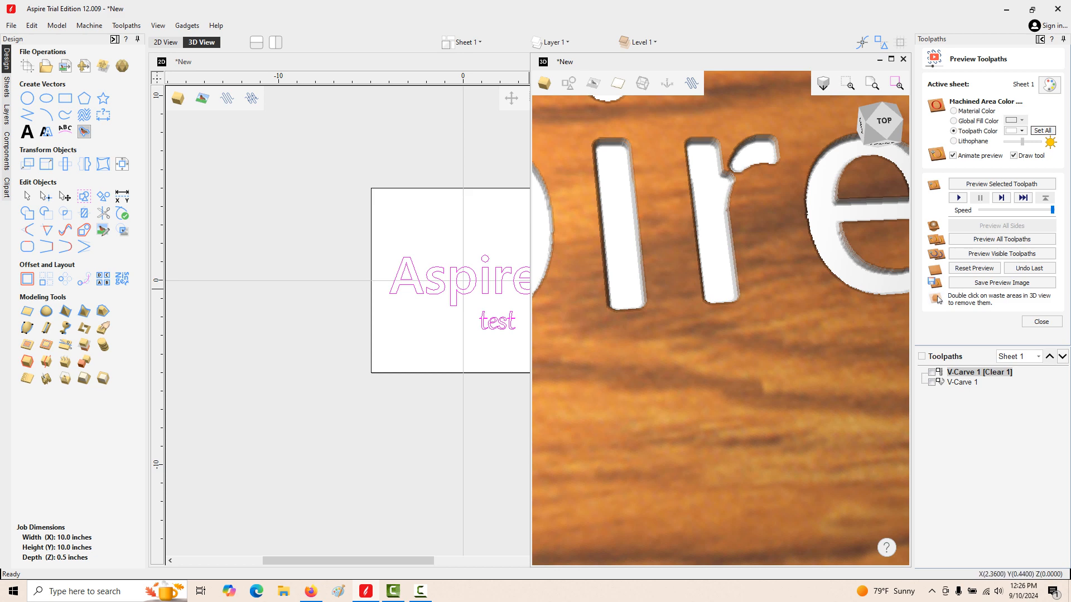
pyautogui.scroll(-1, 755, 164)
pyautogui.scroll(-3, 660, 208)
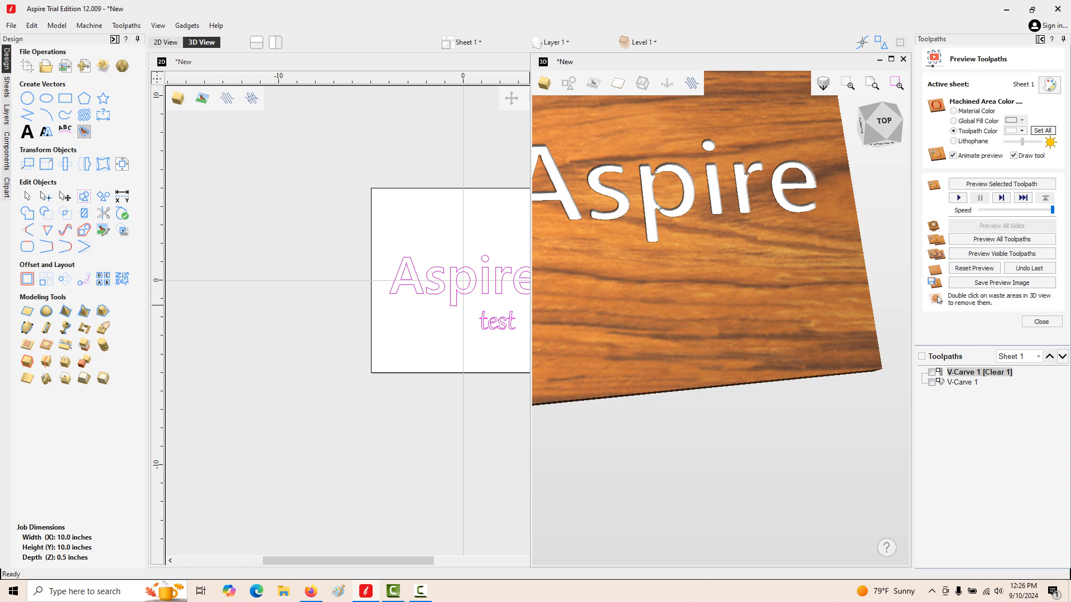
# Step: Preview the V-Carve 1 finishing toolpath over the cleared lettering, and reset the preview to uncut material
pyautogui.click(932, 383)
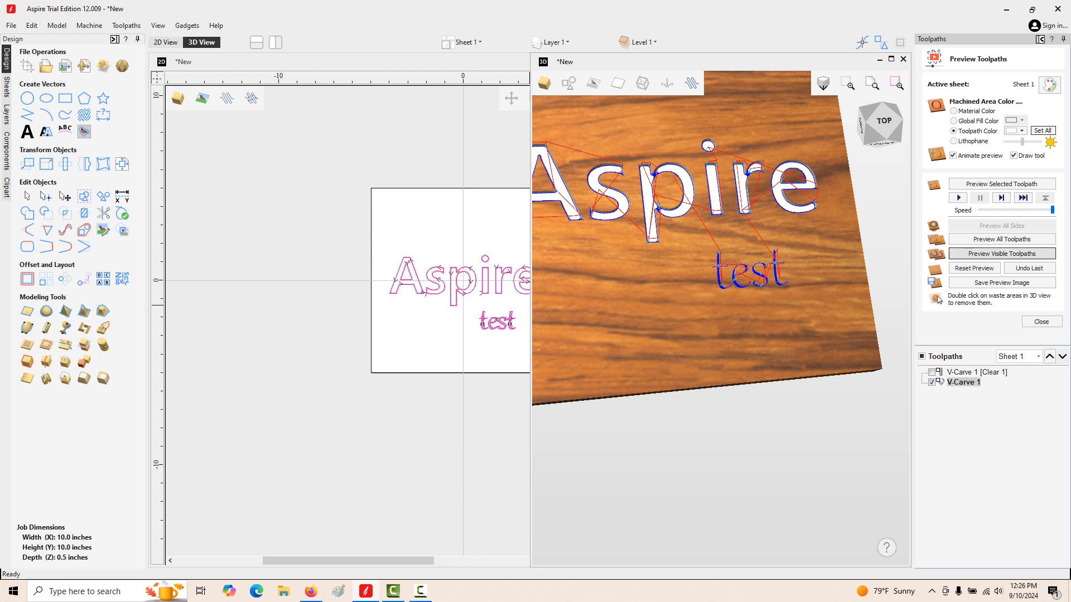
pyautogui.click(992, 255)
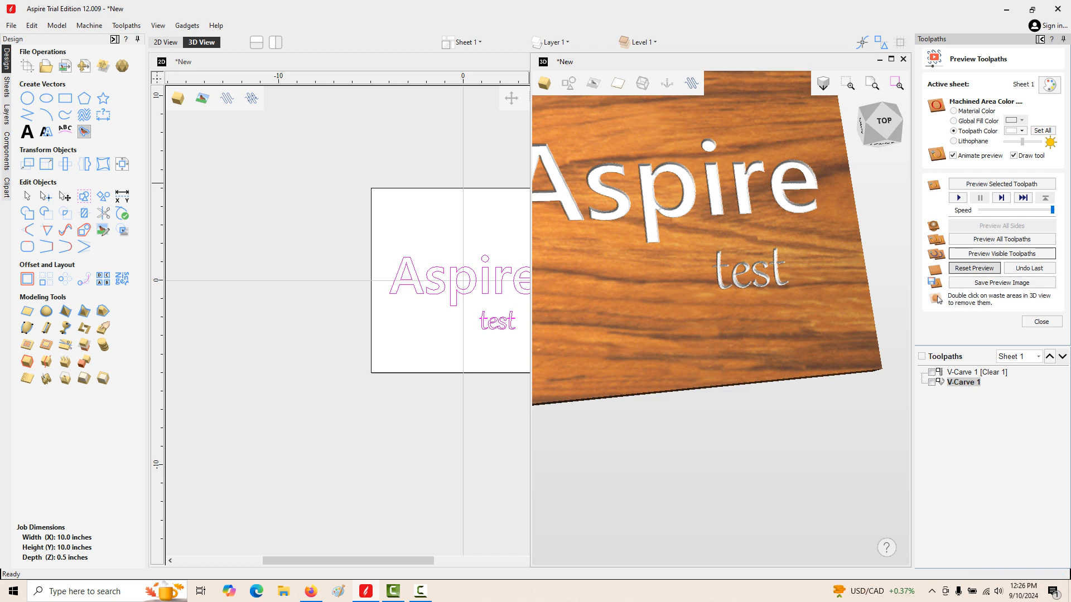
pyautogui.click(974, 268)
# Step: Draw an ellipse 9 inches wide and 4 inches high around "Aspire", centered on the sheet
pyautogui.scroll(-1, 492, 248)
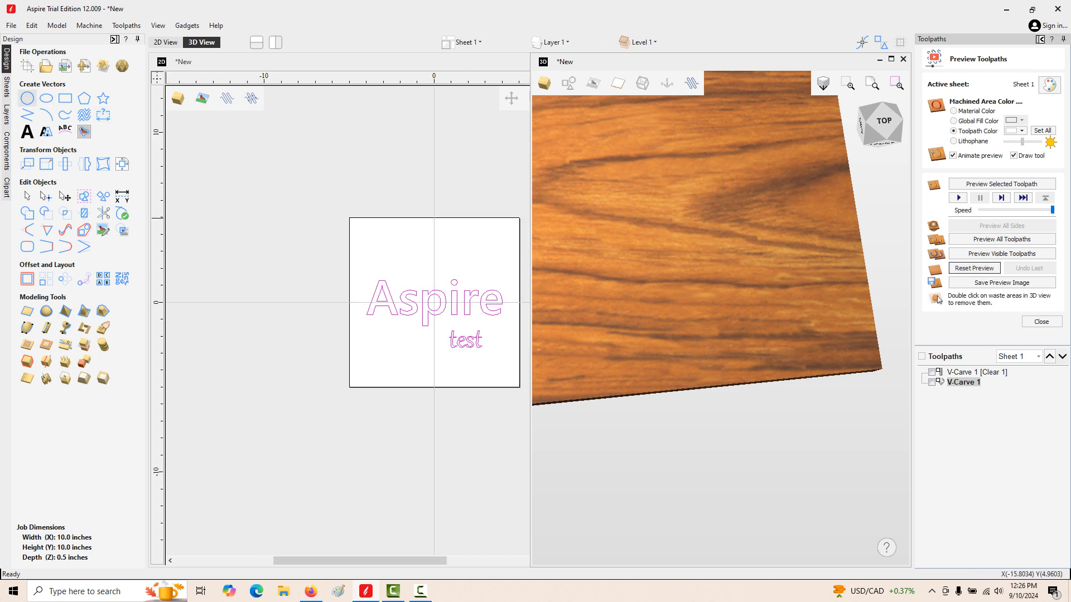
pyautogui.click(46, 98)
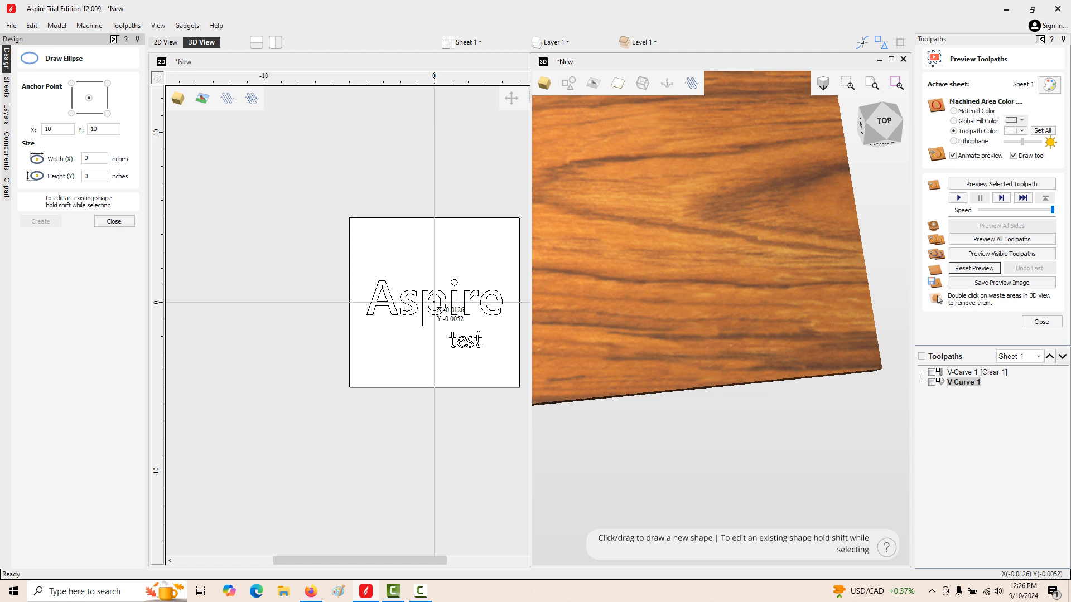
pyautogui.click(434, 302)
pyautogui.moveTo(434, 303)
pyautogui.mouseDown()
pyautogui.moveTo(508, 325)
pyautogui.moveTo(510, 336)
pyautogui.mouseUp()
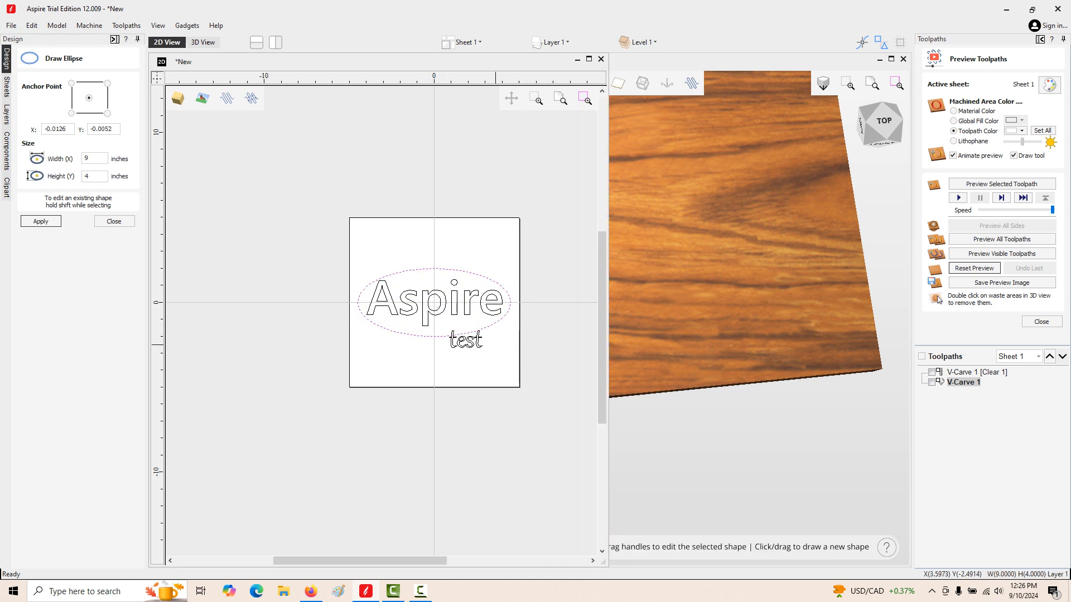
pyautogui.press('Escape')
pyautogui.press('Escape')
# Step: Move the "test" text down to the lower right of the sheet, clear of the ellipse
pyautogui.click(472, 346)
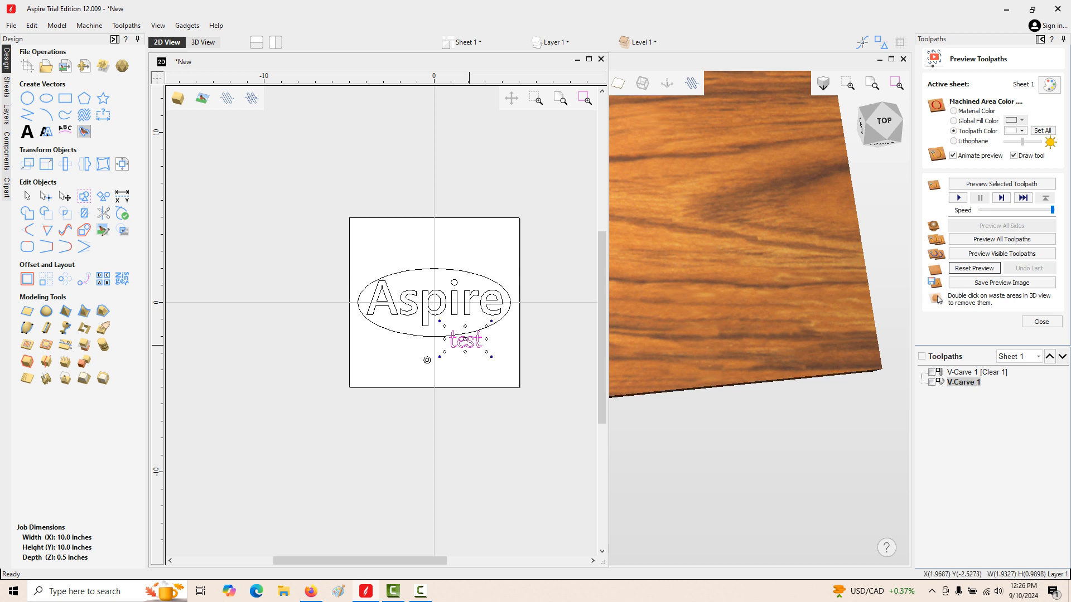
pyautogui.moveTo(472, 346); pyautogui.dragTo(483, 366)
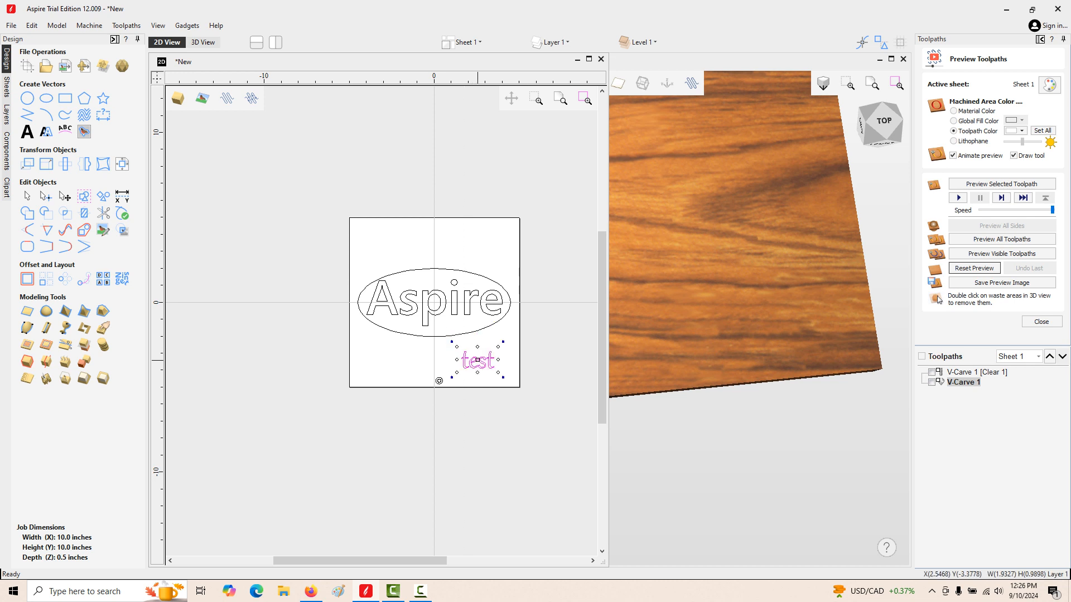
pyautogui.press('Escape')
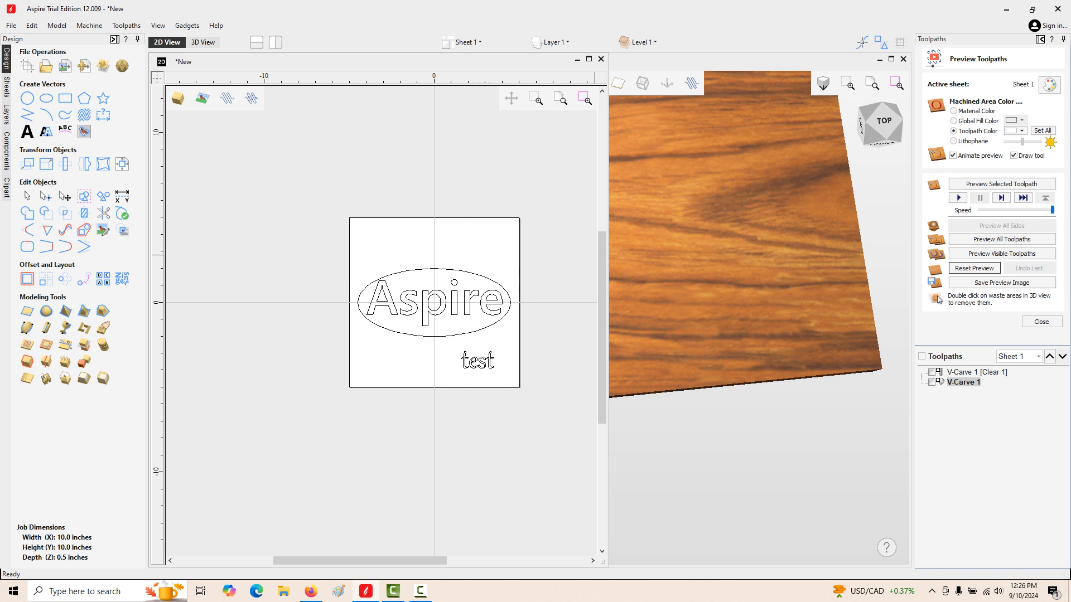
# Step: Add the ellipse to the V-Carve 1 toolpath's vector selection and recalculate the toolpath
pyautogui.doubleClick(963, 383)
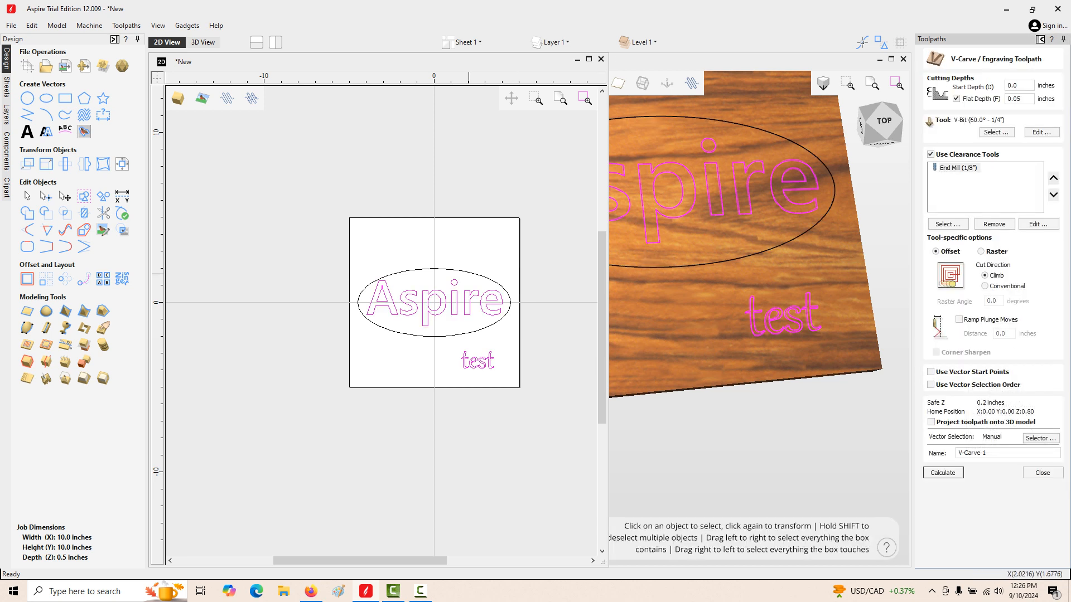
pyautogui.keyDown('shift'); pyautogui.click(478, 275); pyautogui.keyUp('shift')
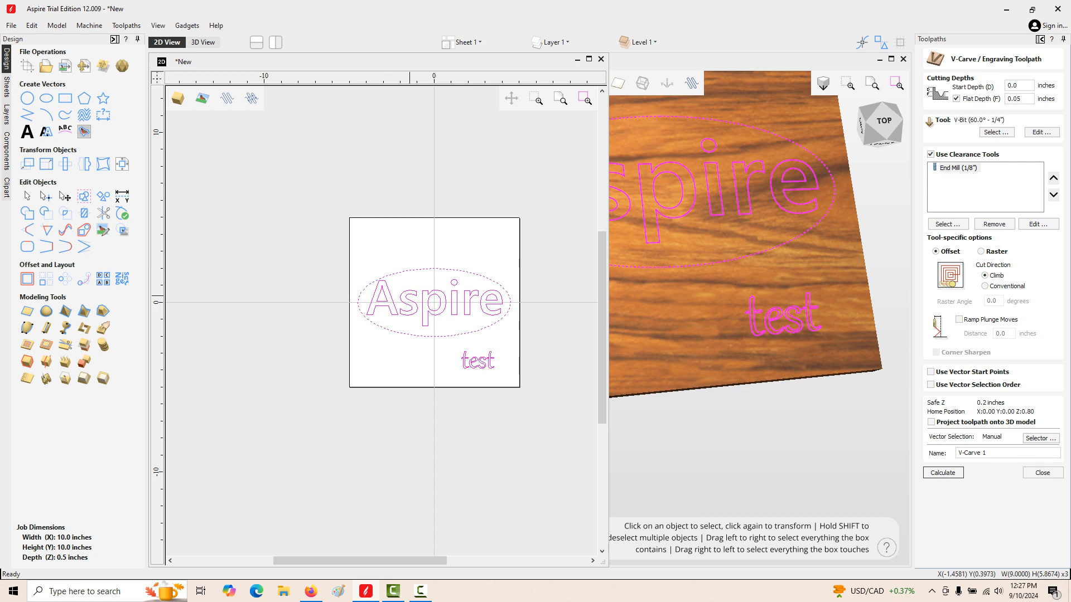
pyautogui.click(942, 472)
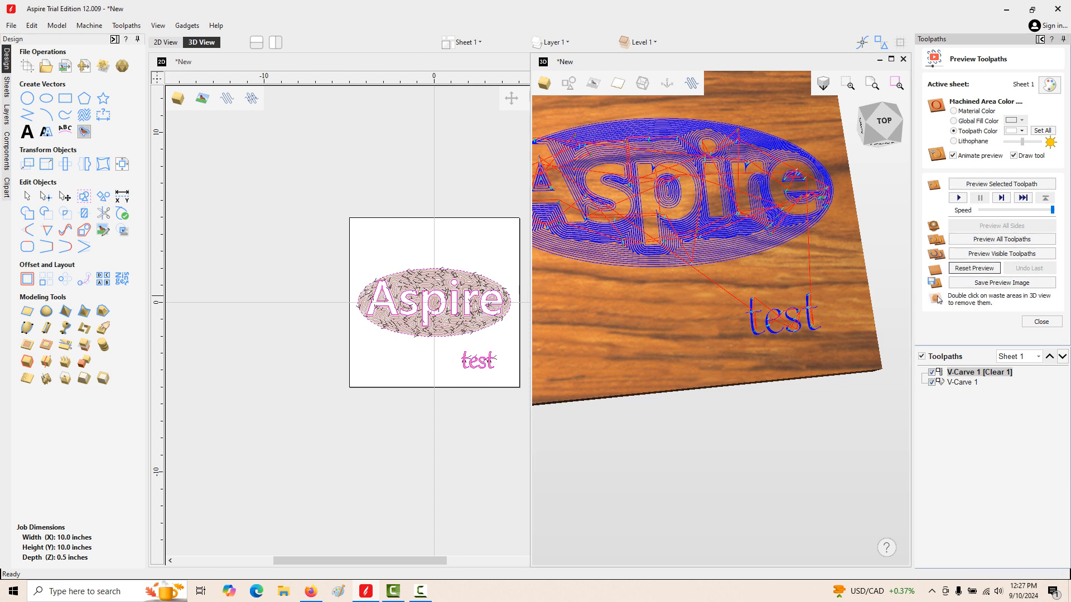
# Step: Preview the clearance toolpath and the V-Carve 1 toolpath in turn, inspect the raised lettering from several angles, and close the preview
pyautogui.click(931, 383)
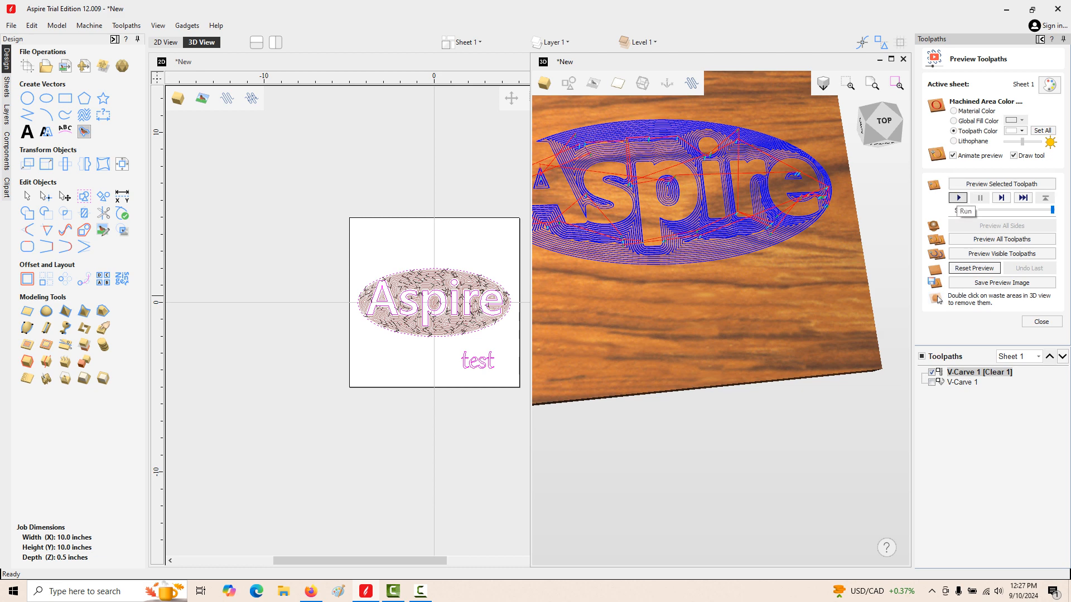
pyautogui.click(958, 197)
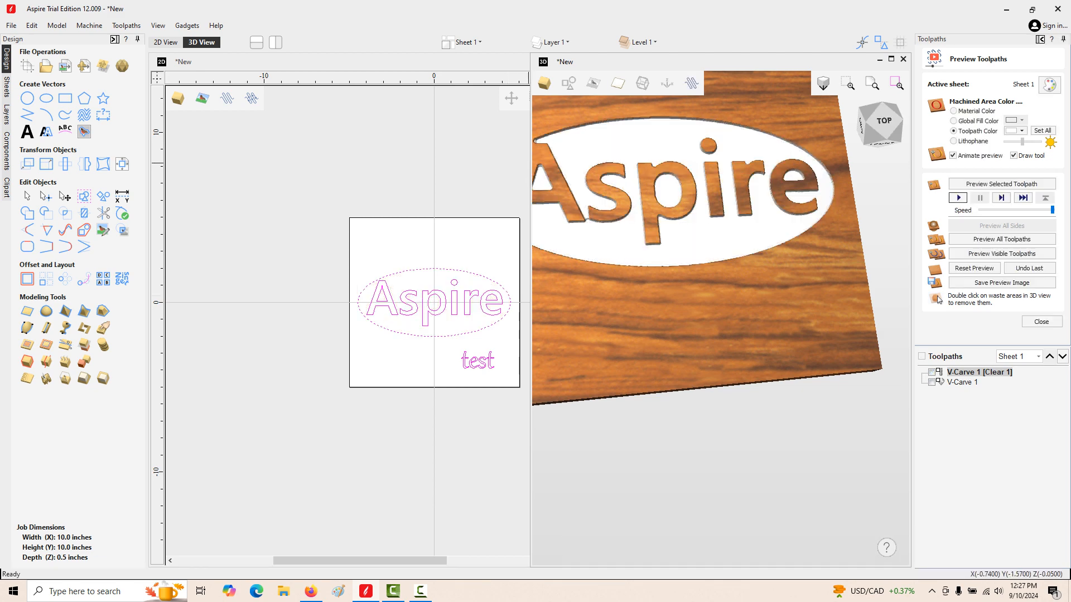
pyautogui.moveTo(672, 282); pyautogui.dragTo(702, 297)
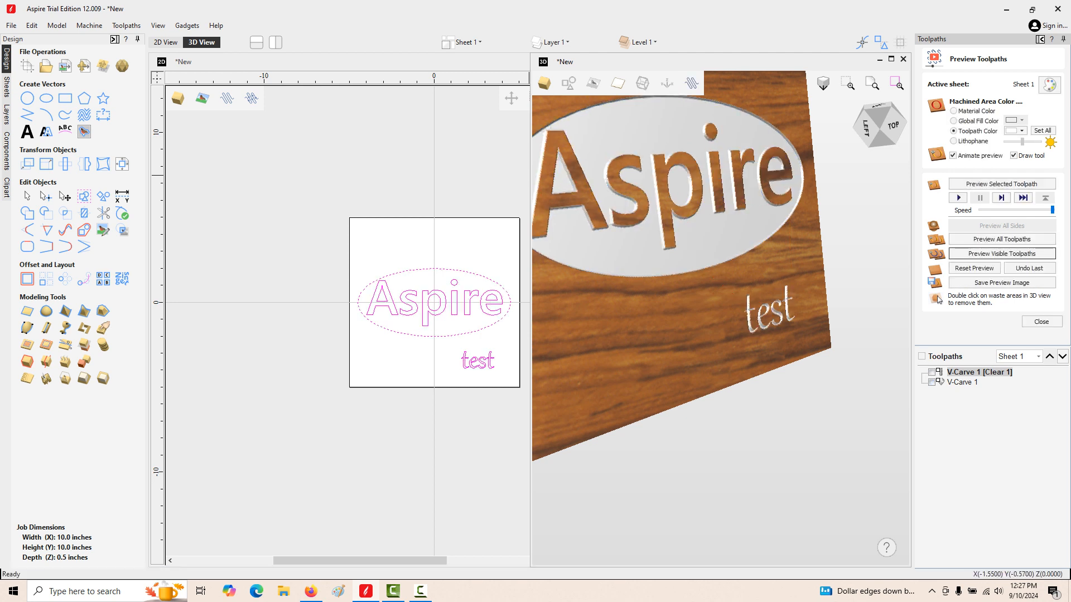
pyautogui.moveTo(639, 249); pyautogui.dragTo(612, 188)
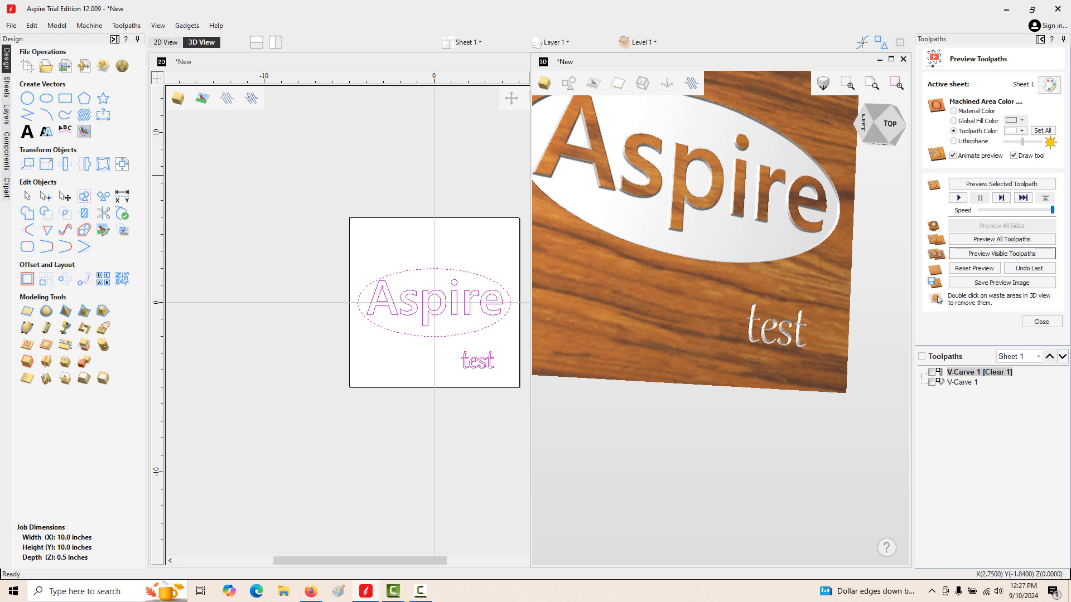
pyautogui.click(1041, 321)
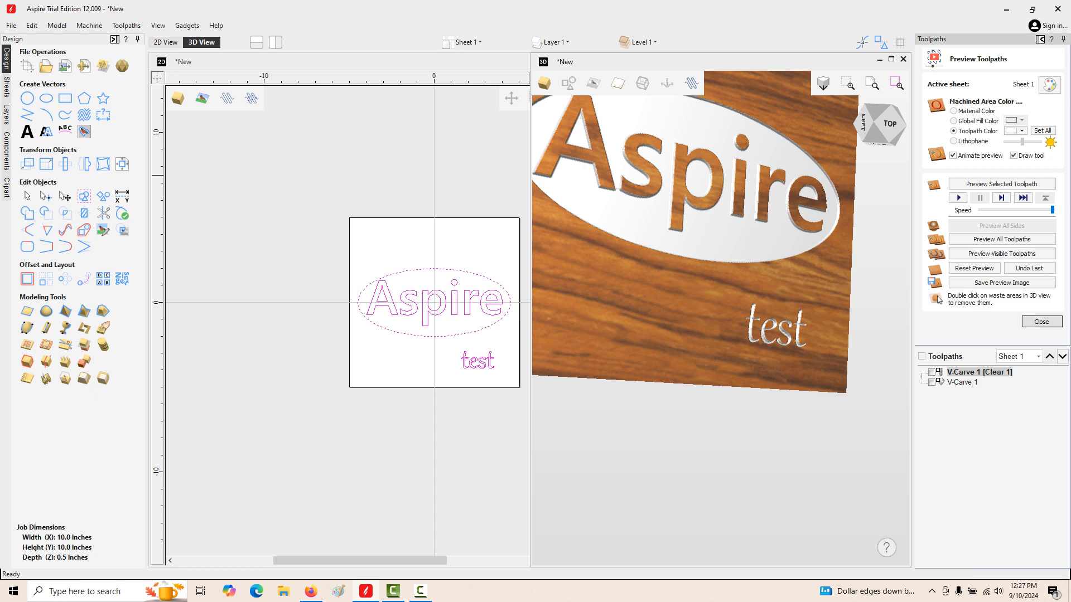
# Step: Offset the ellipse outwards by 0.125 inches, keeping the original
pyautogui.click(476, 271)
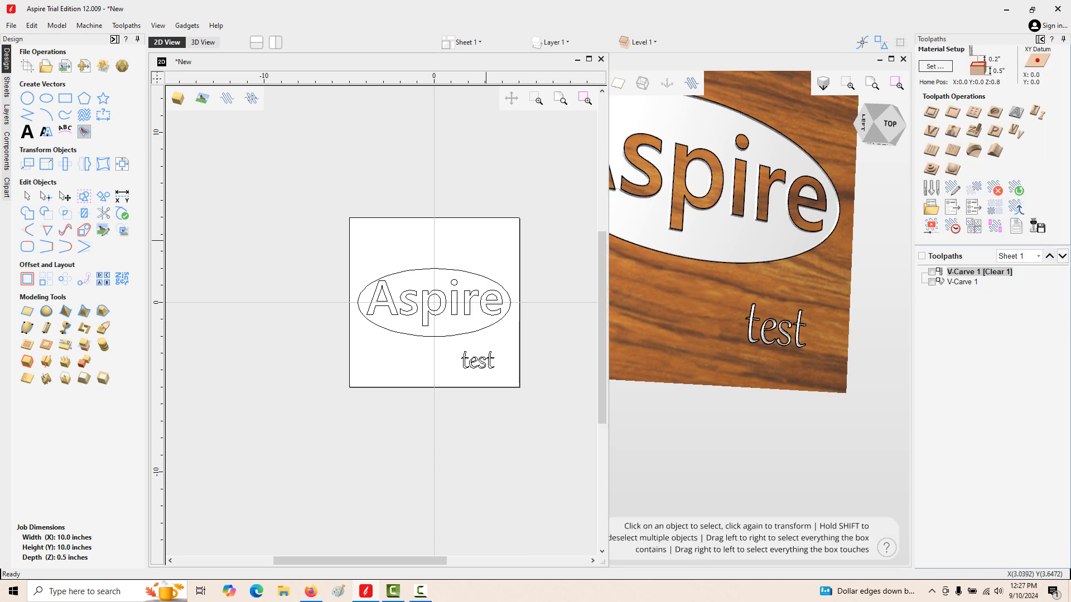
pyautogui.click(470, 272)
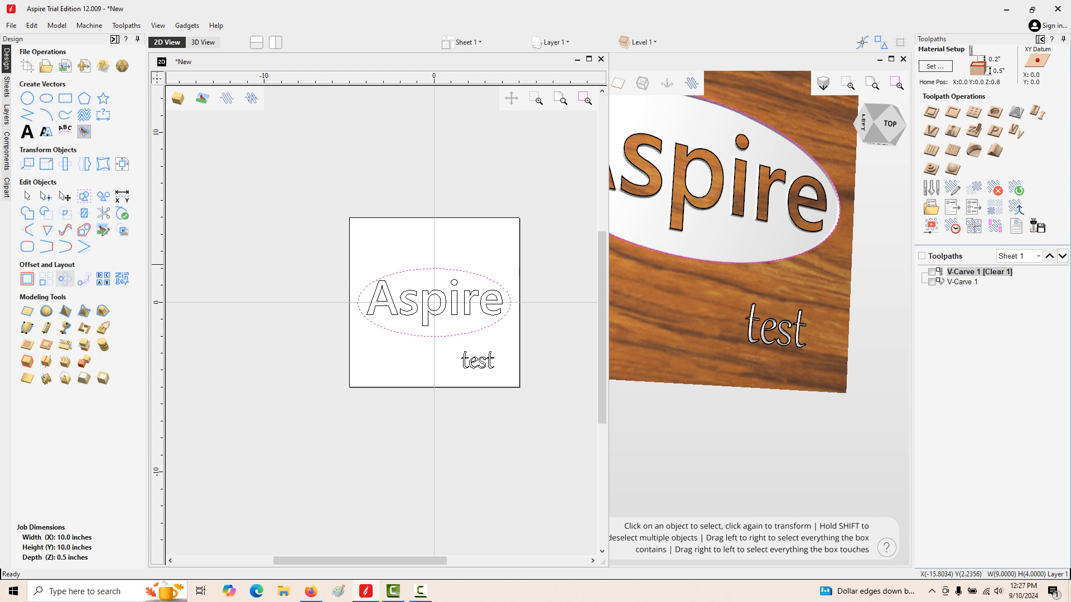
pyautogui.click(27, 279)
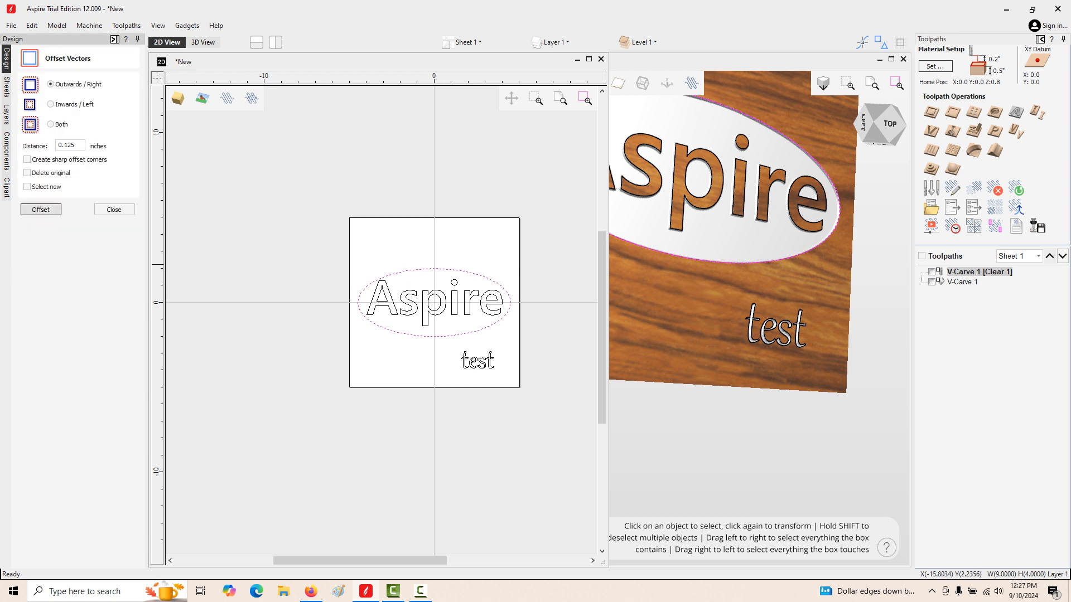
pyautogui.click(41, 210)
pyautogui.click(691, 245)
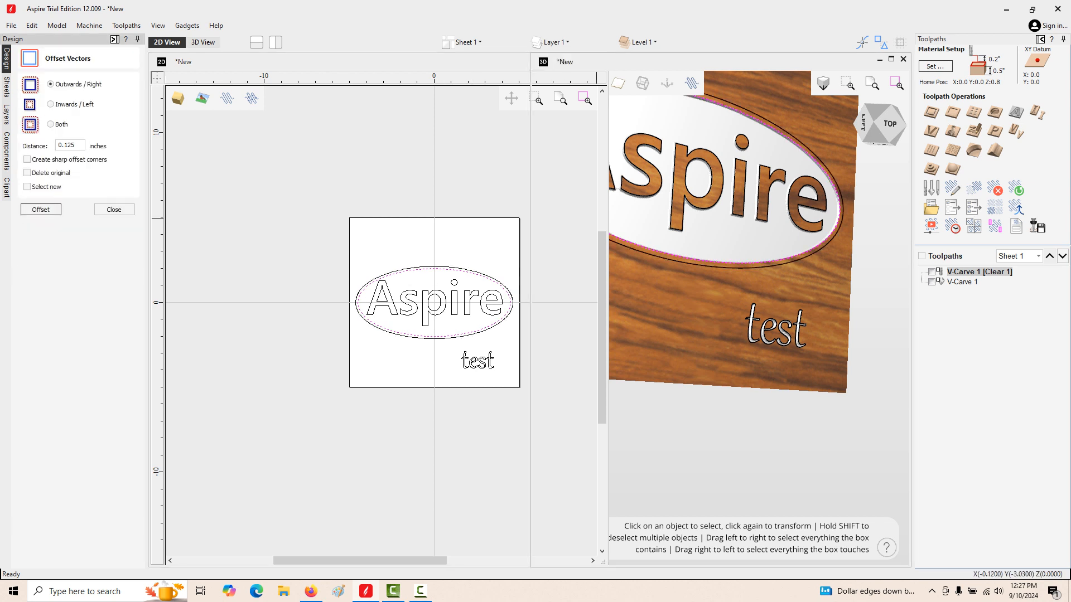
# Step: Include the outer offset ellipse in the V-Carve 1 toolpath's vectors and recalculate it
pyautogui.doubleClick(980, 272)
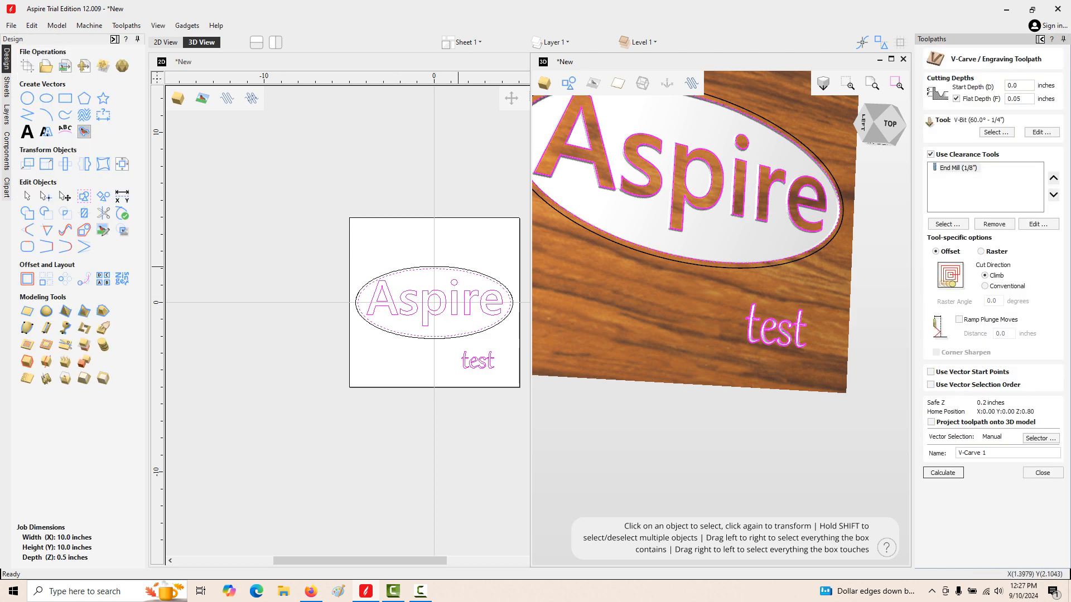
pyautogui.keyDown('shift'); pyautogui.click(458, 267); pyautogui.keyUp('shift')
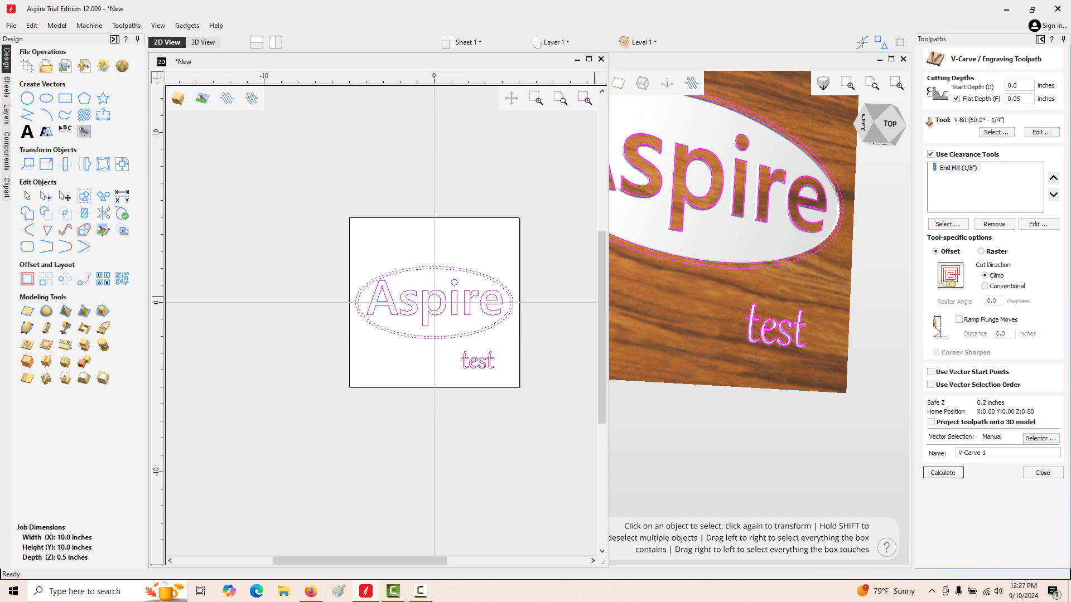
pyautogui.click(943, 473)
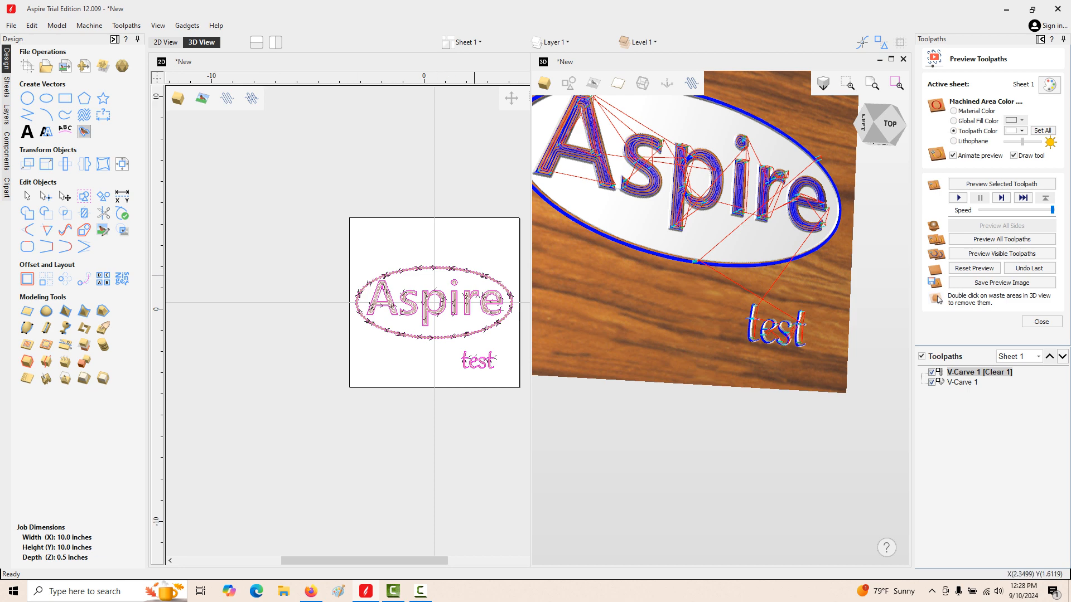
# Step: Inspect the ellipse border toolpath in the 2D view, then reset the preview and simulate all toolpaths
pyautogui.scroll(6, 469, 272)
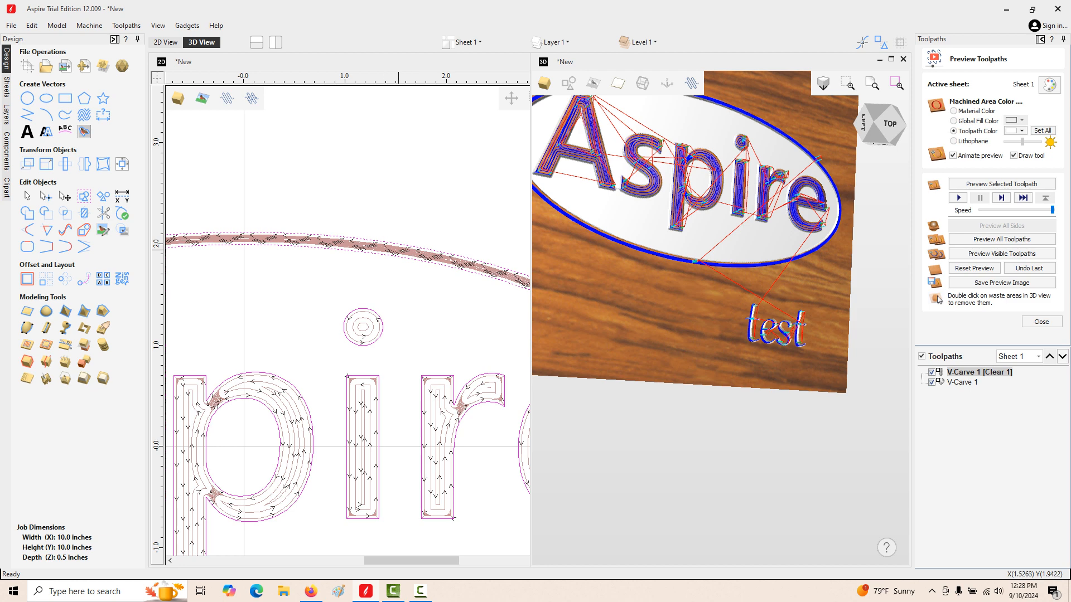
pyautogui.scroll(-3, 397, 248)
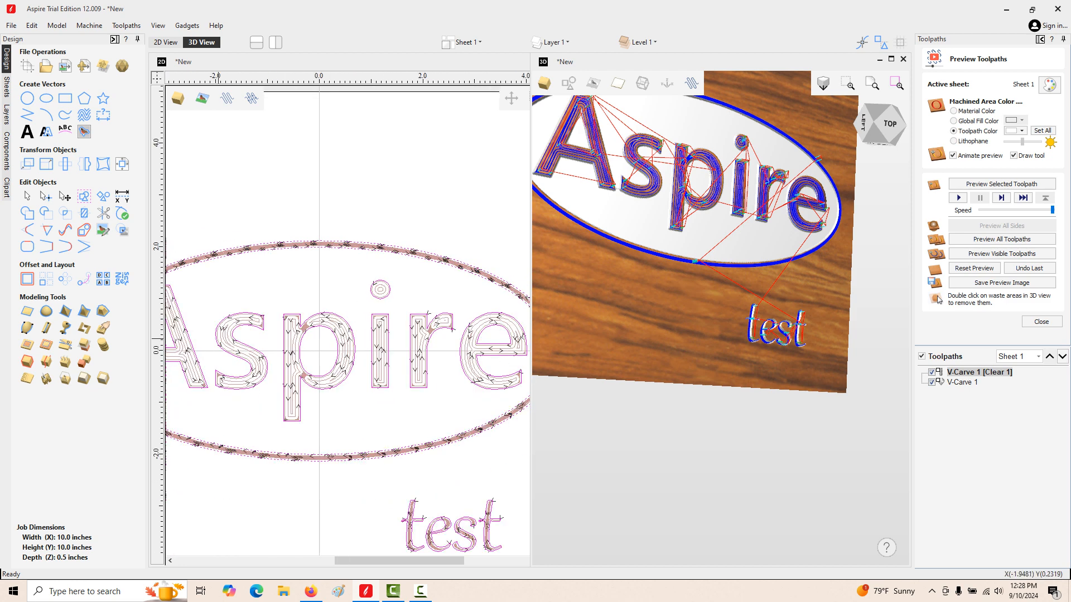
pyautogui.click(974, 269)
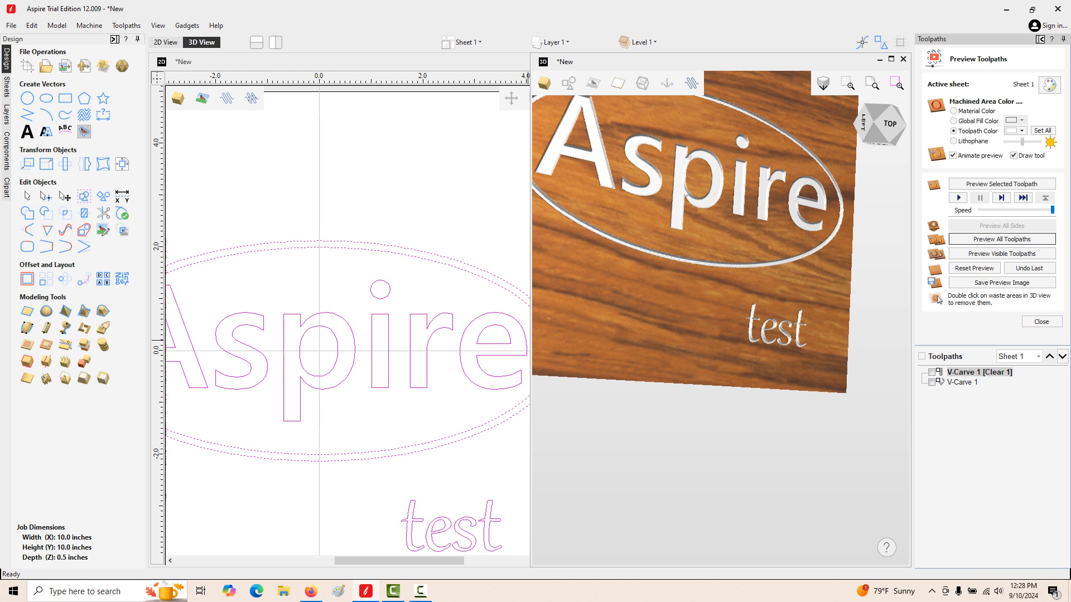
# Step: Display only the V-Carve 1 toolpath, preview the visible toolpaths, and close the preview
pyautogui.click(932, 382)
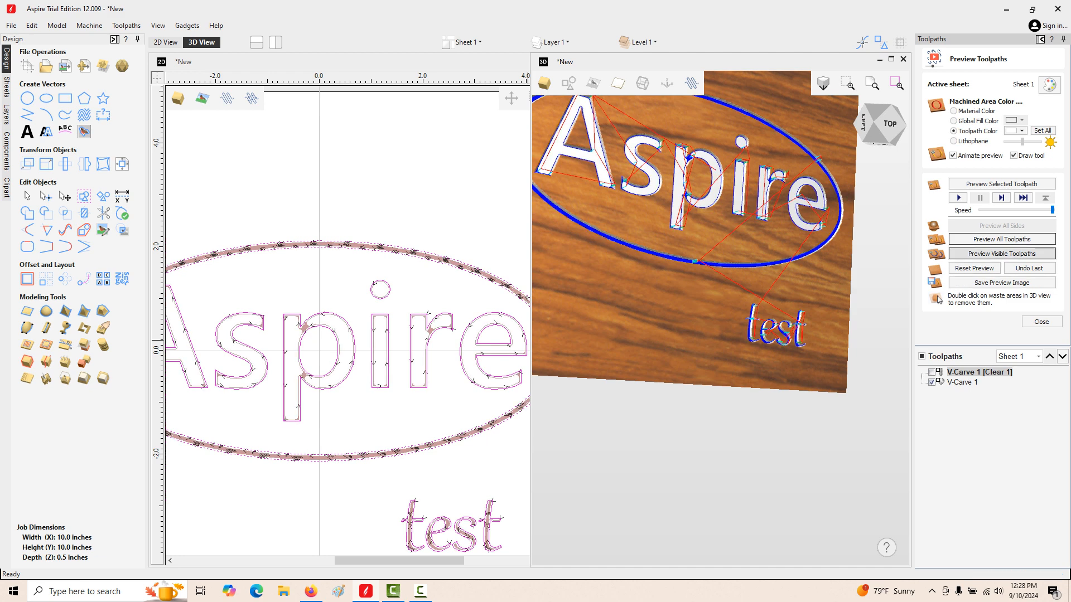
pyautogui.click(1001, 254)
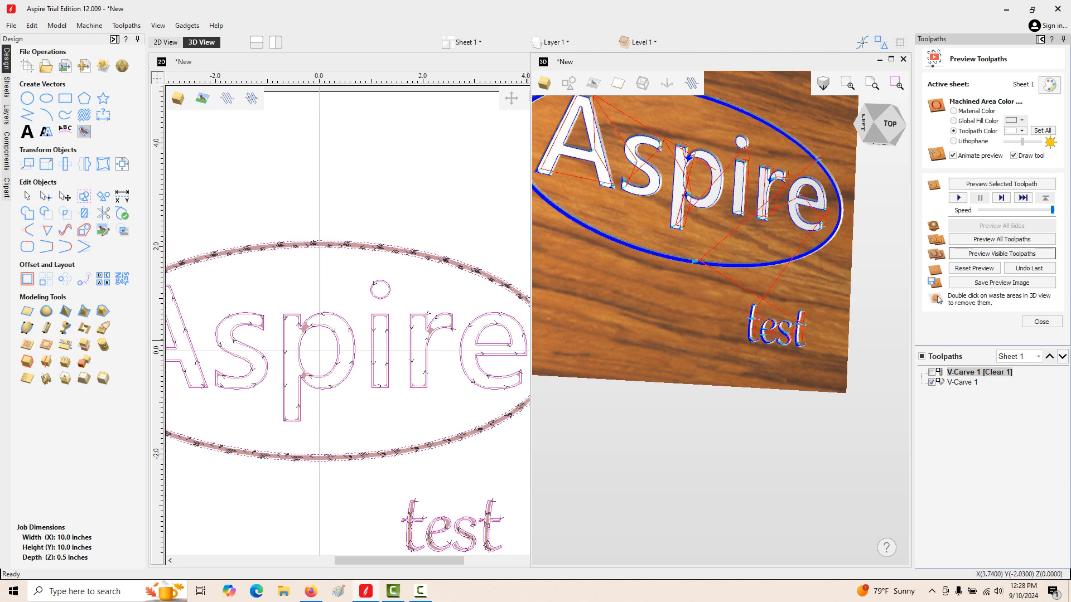
pyautogui.scroll(-3, 449, 242)
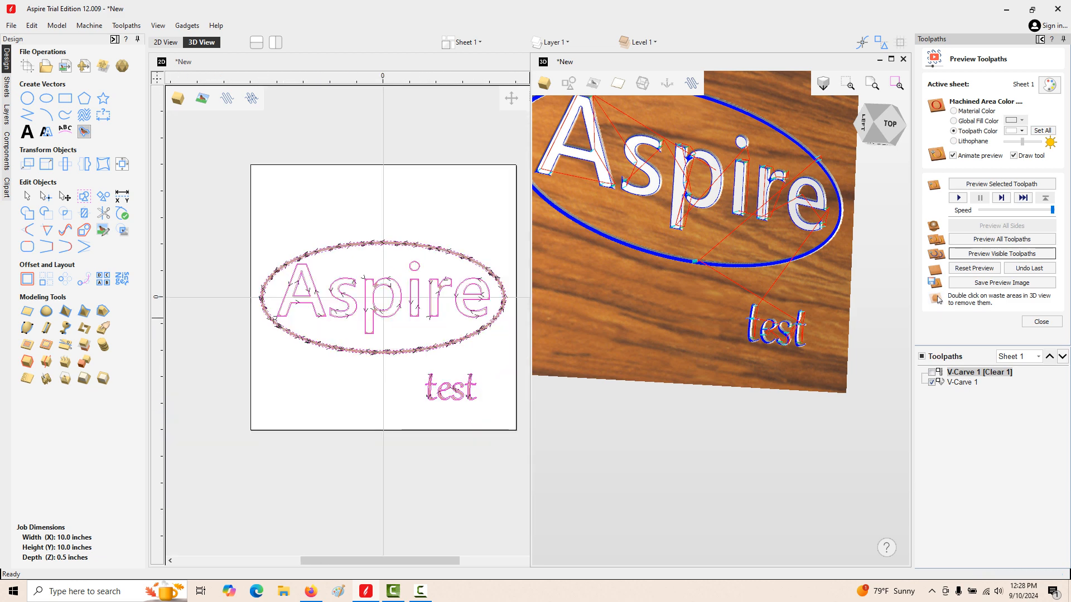
pyautogui.click(1041, 322)
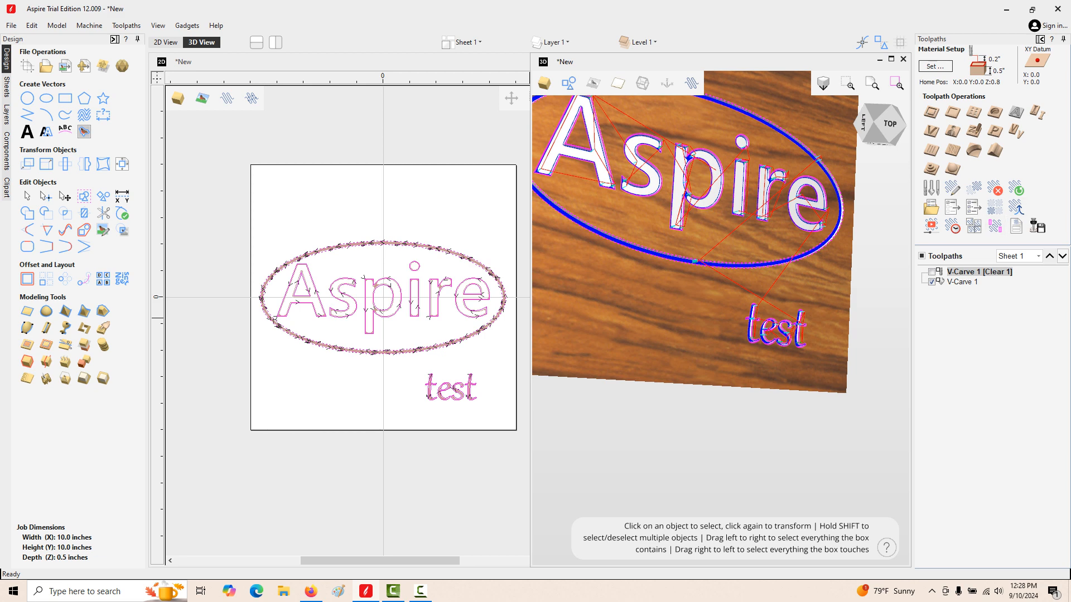
# Step: Display the V-Carve 1 clearance toolpath as well and open the settings for saving toolpaths
pyautogui.click(932, 272)
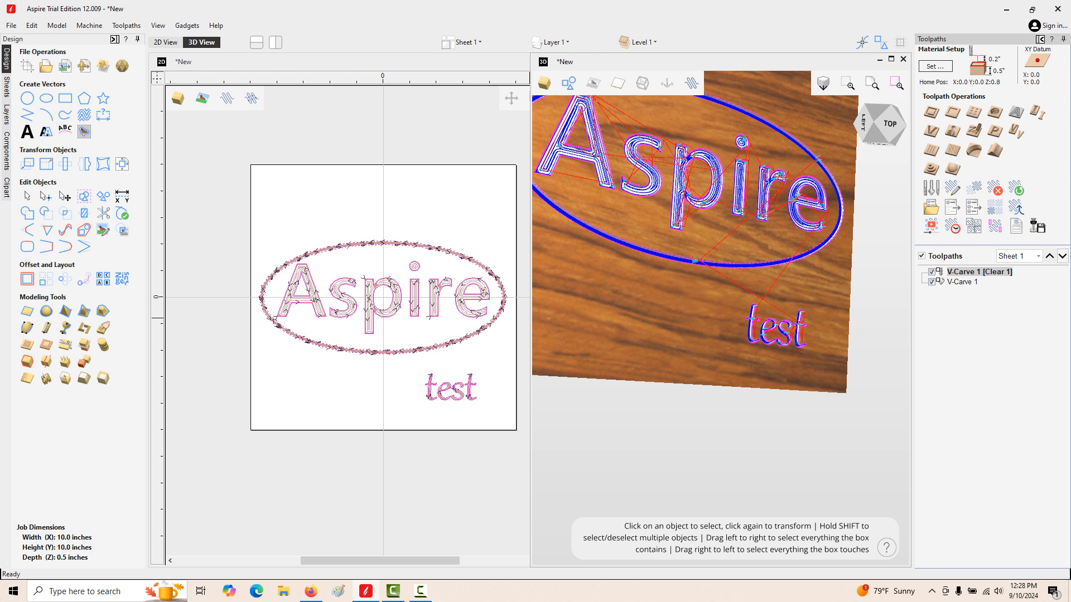
pyautogui.moveTo(960, 281)
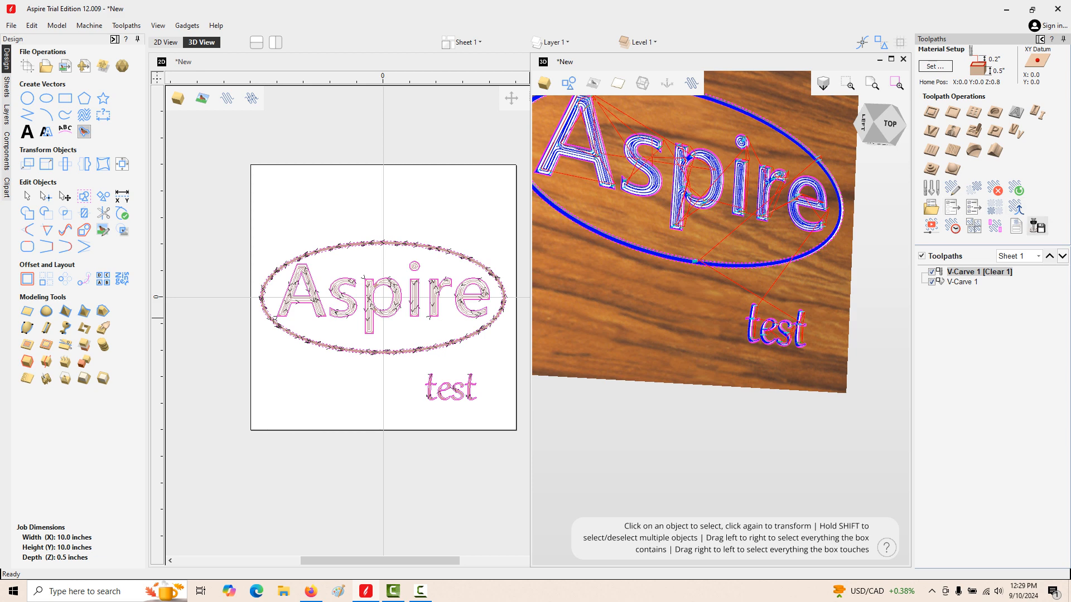
pyautogui.click(1037, 226)
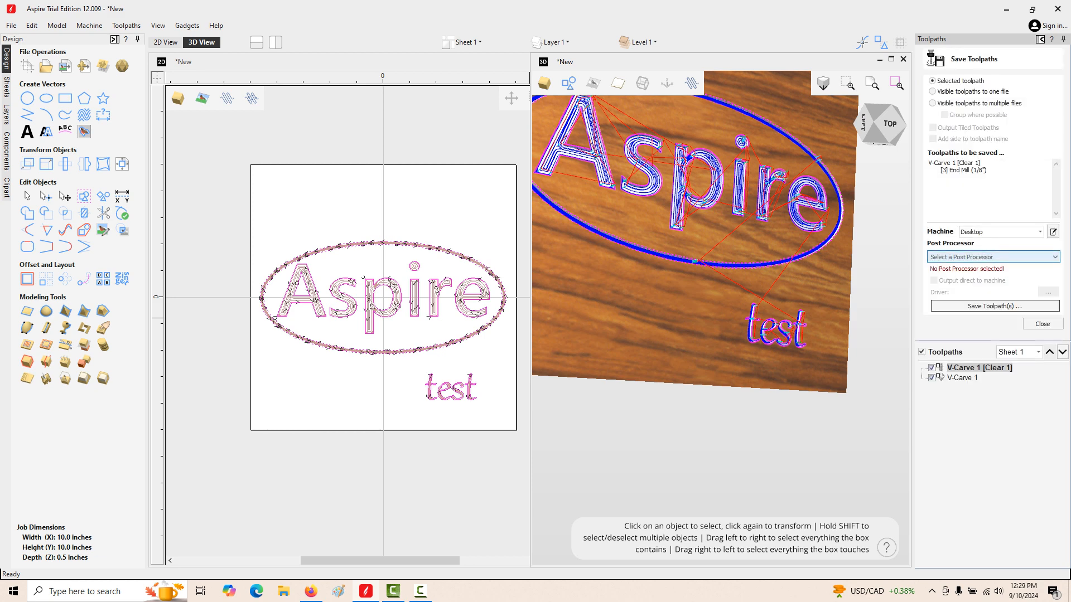
# Step: Open the machine configuration through the add post-processors option and check the available machines, keeping Desktop selected
pyautogui.click(993, 257)
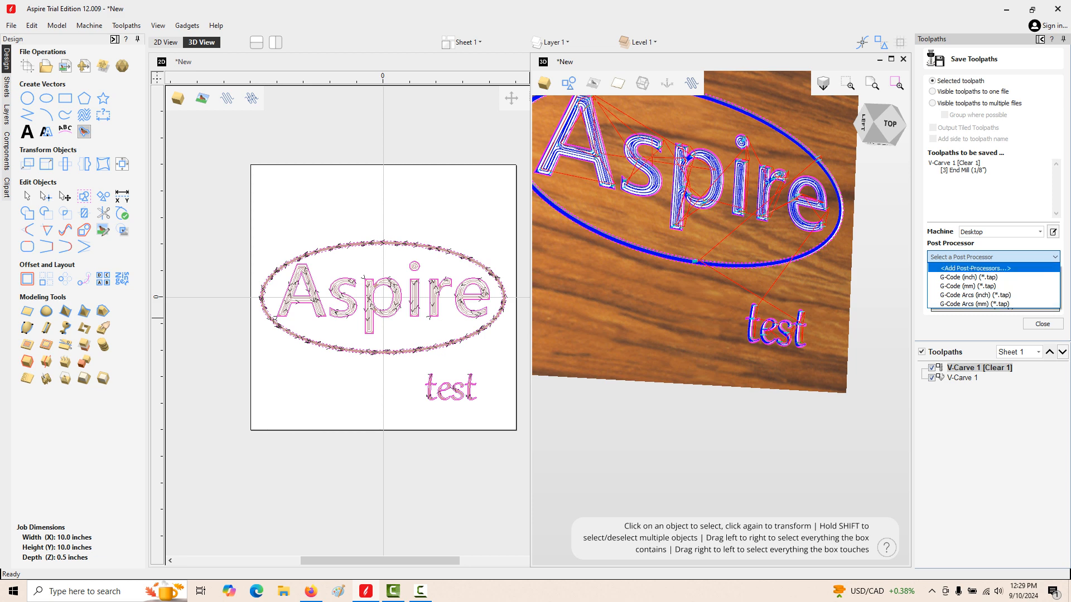
pyautogui.press('Return')
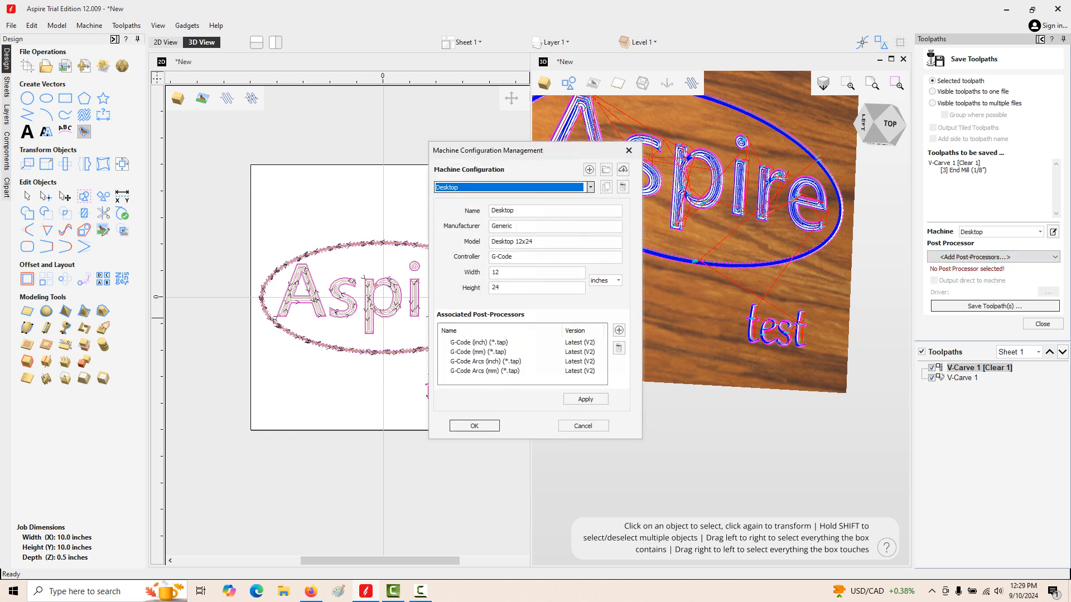
pyautogui.hotkey('alt', 'Down')
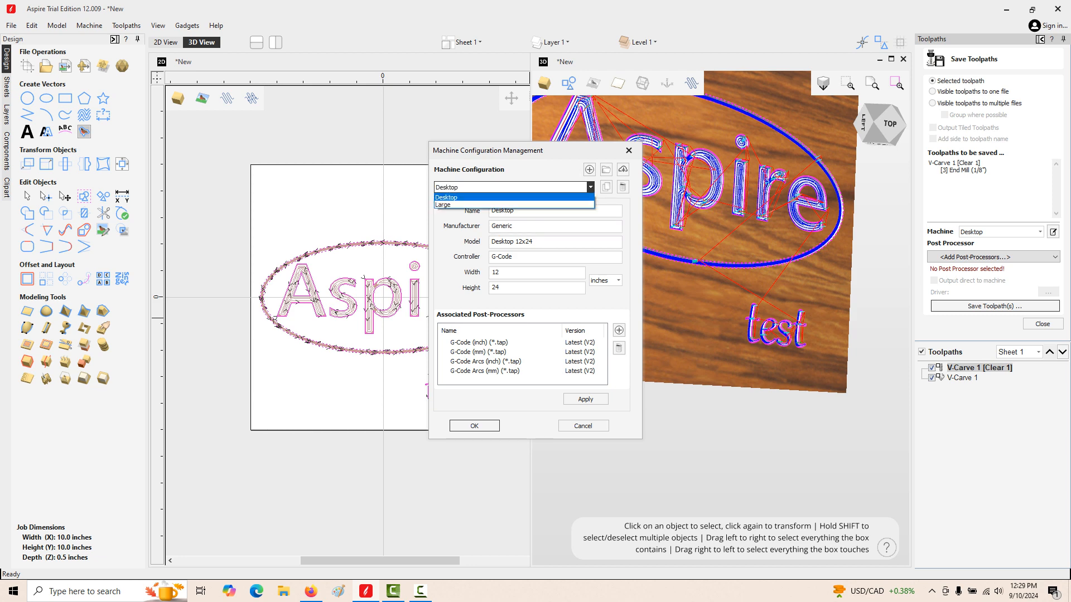
pyautogui.press('Return')
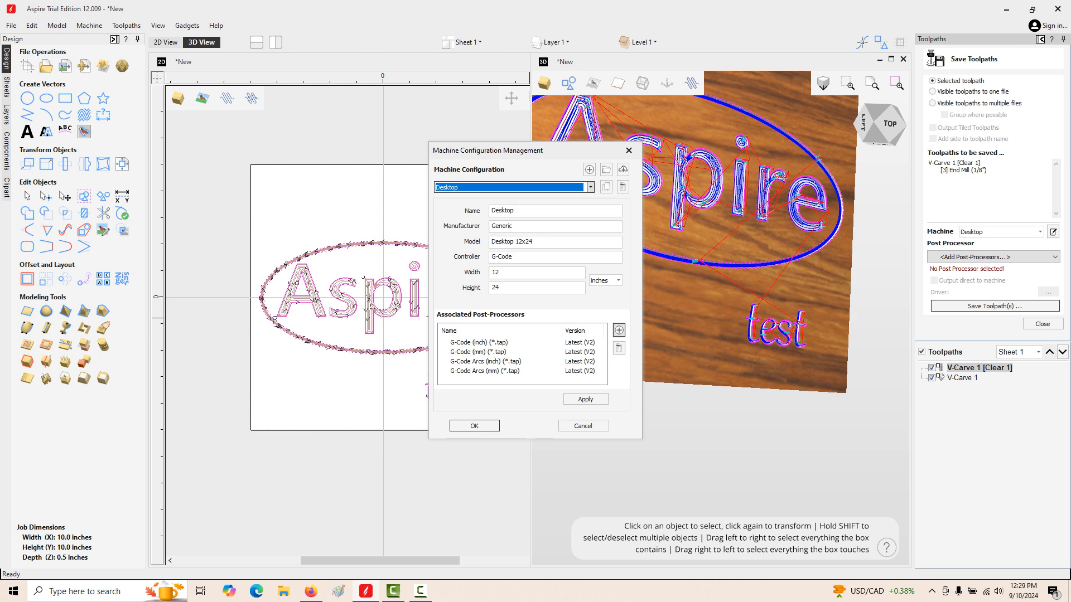
# Step: Try associating the Mach2/3 Arcs (mm) (*.txt) post-processor with the Desktop machine, and cancel the machine configuration
pyautogui.click(618, 330)
pyautogui.scroll(-20, 530, 285)
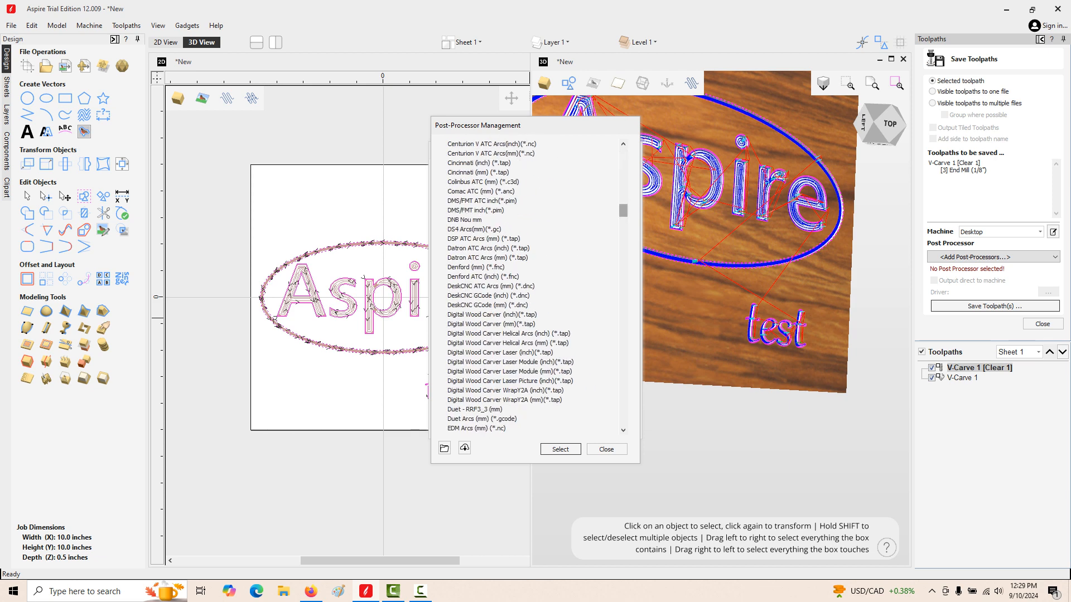
pyautogui.moveTo(623, 210); pyautogui.dragTo(623, 292)
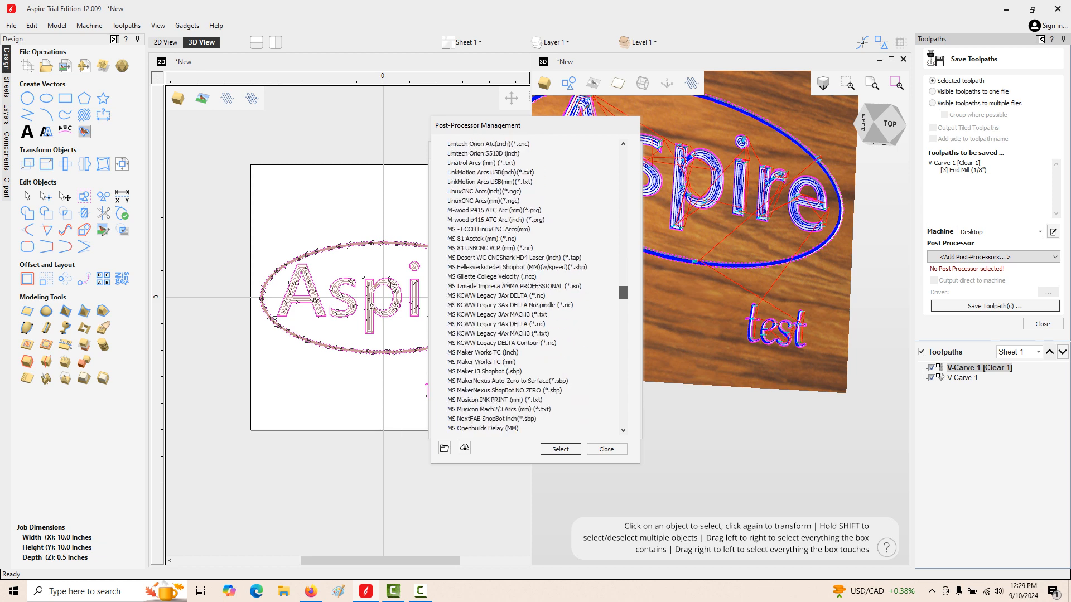
pyautogui.scroll(2, 617, 278)
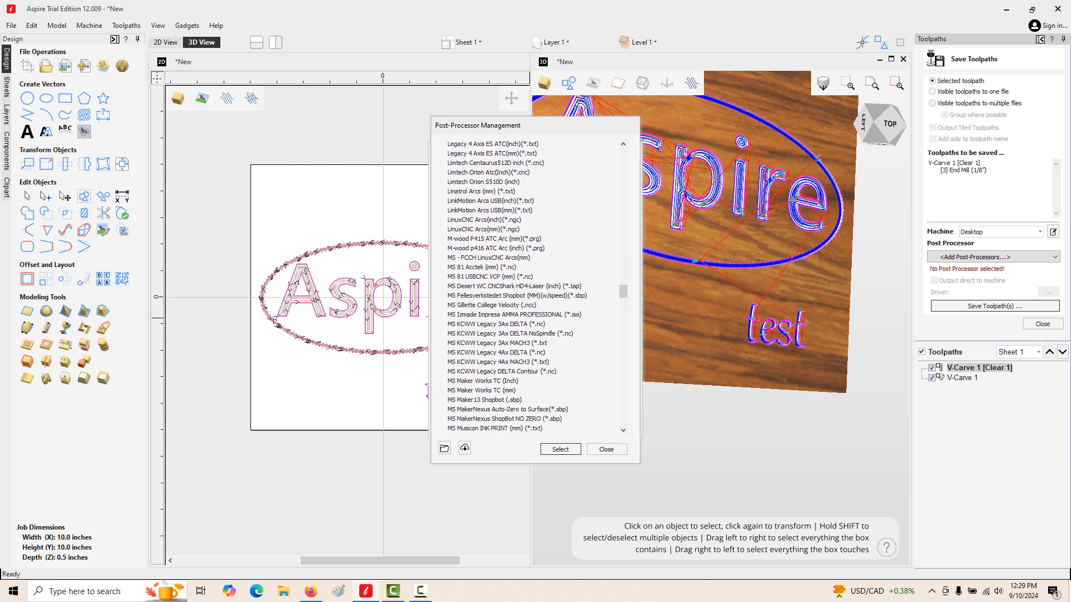
pyautogui.scroll(1, 618, 278)
pyautogui.scroll(-2, 618, 278)
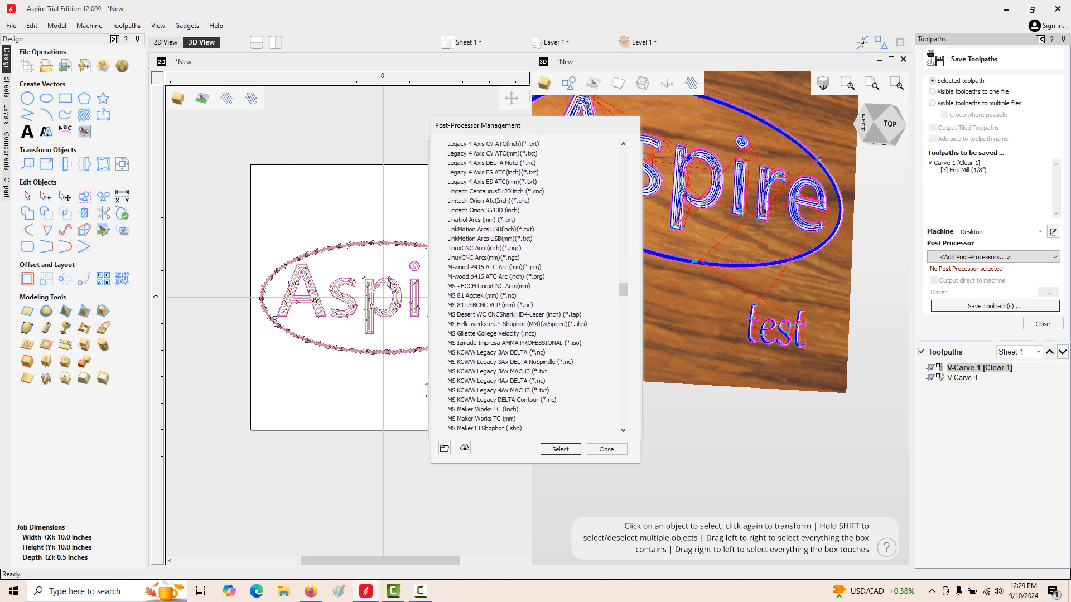
pyautogui.scroll(-4, 617, 277)
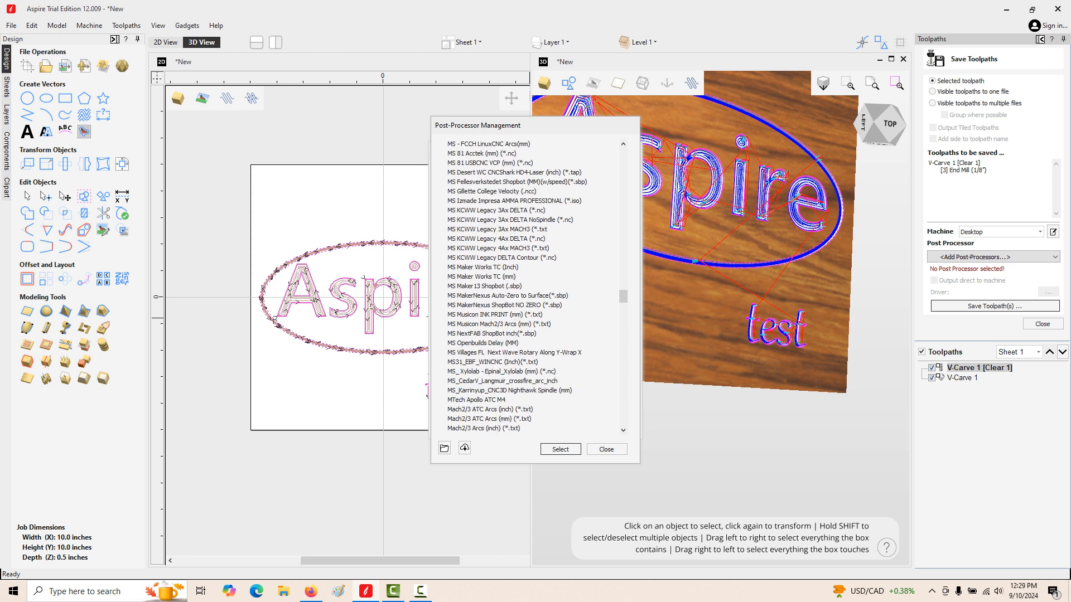
pyautogui.scroll(-3, 519, 286)
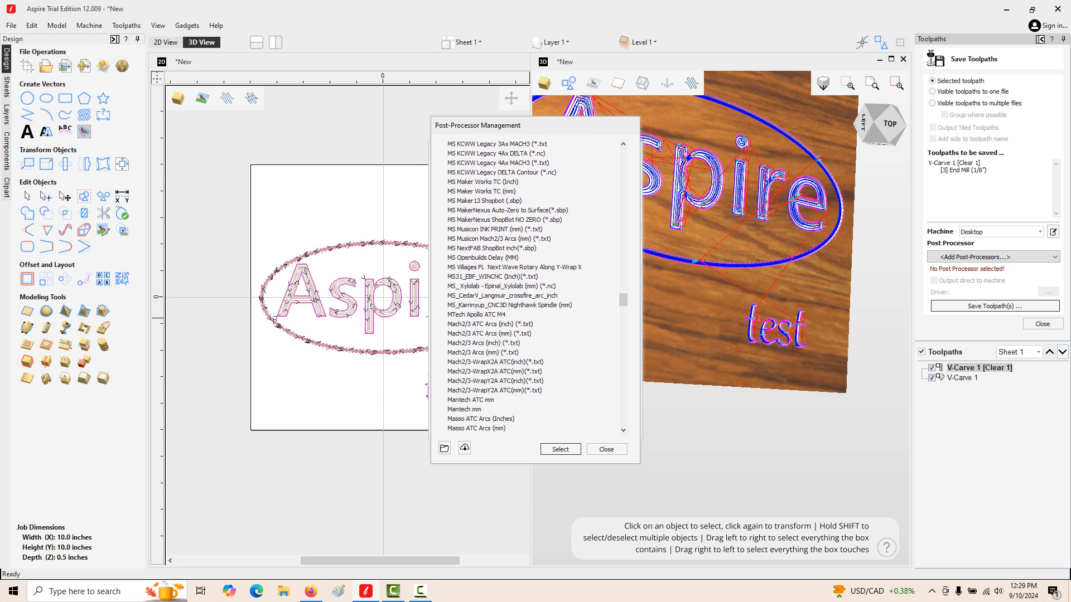
pyautogui.scroll(-1, 519, 287)
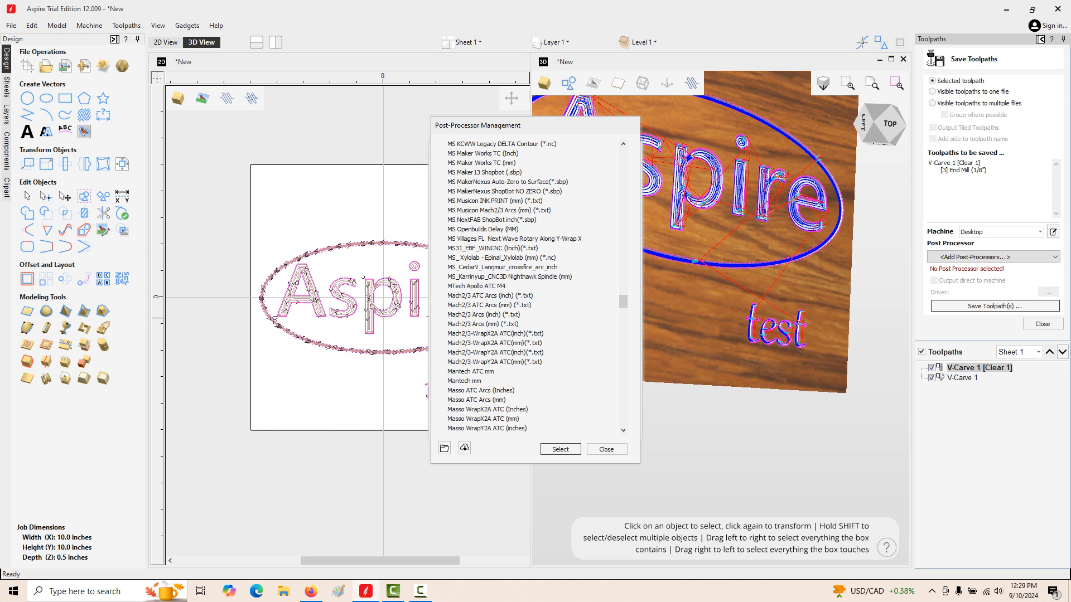
pyautogui.click(483, 324)
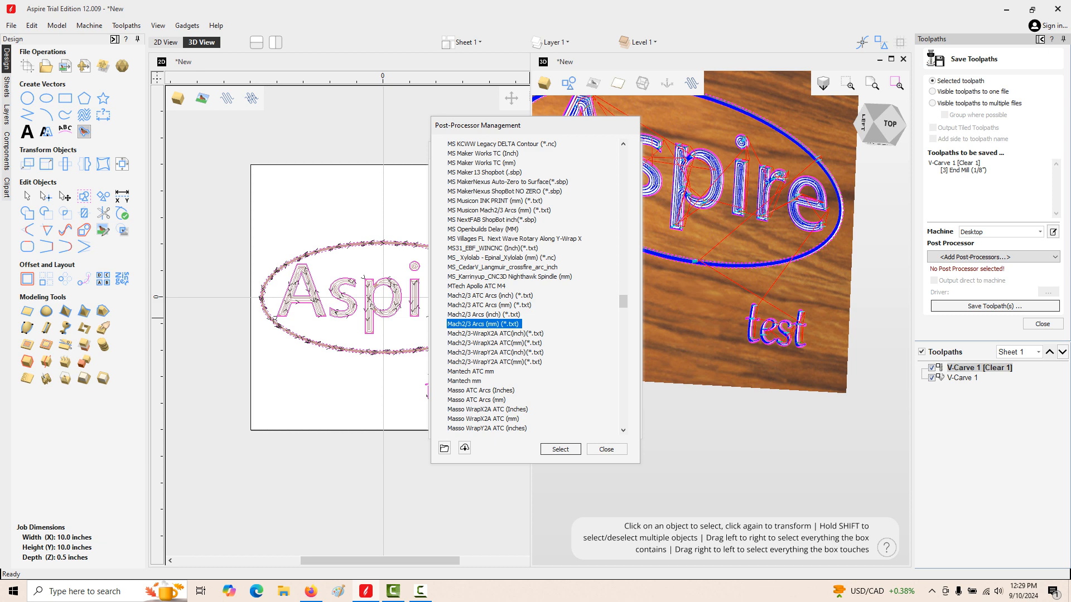
pyautogui.click(560, 449)
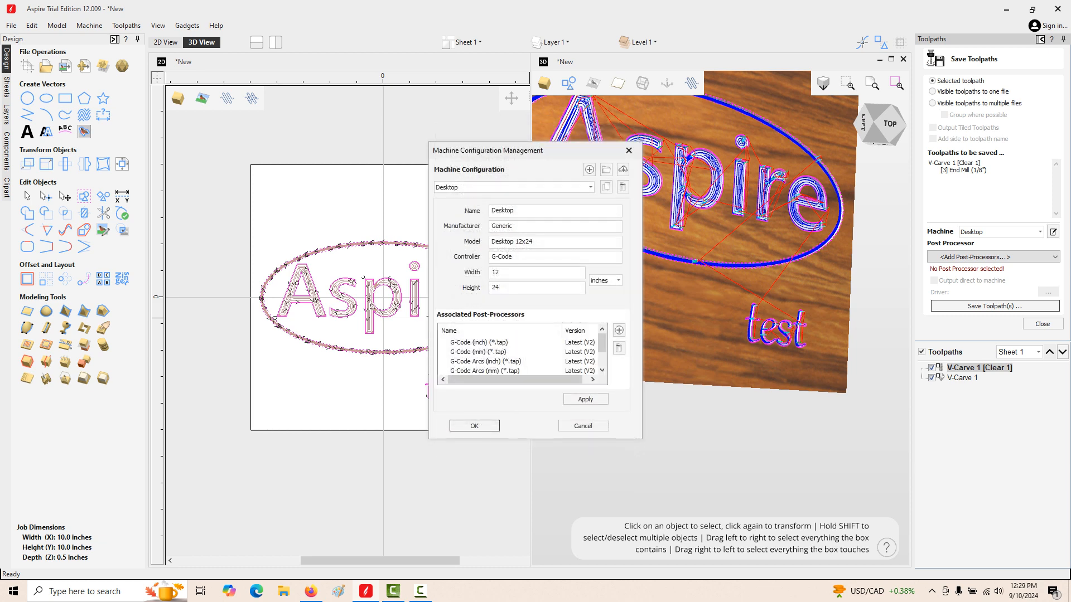
pyautogui.click(582, 425)
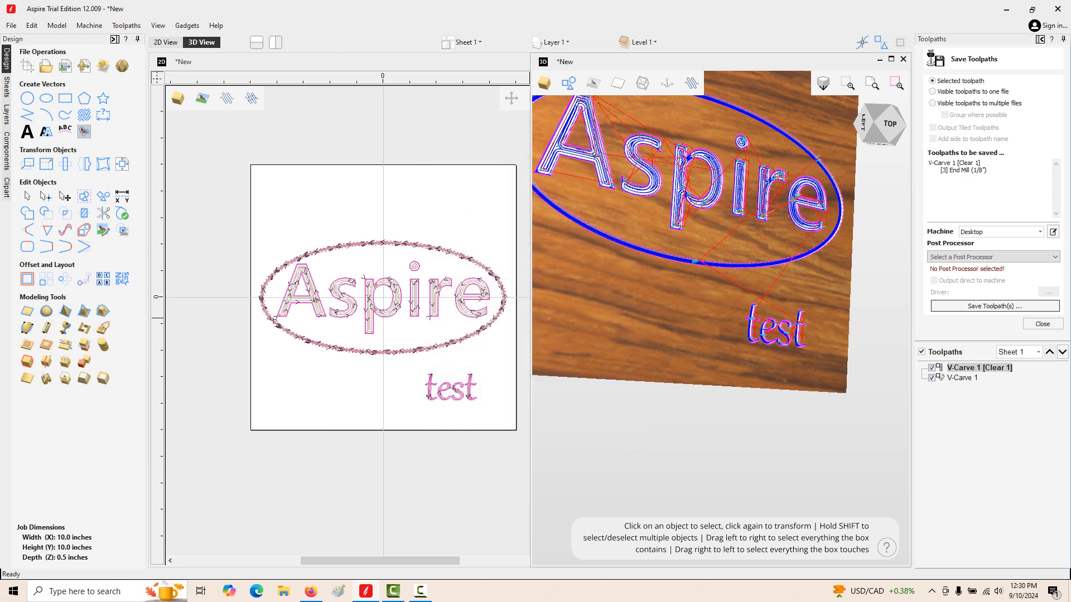